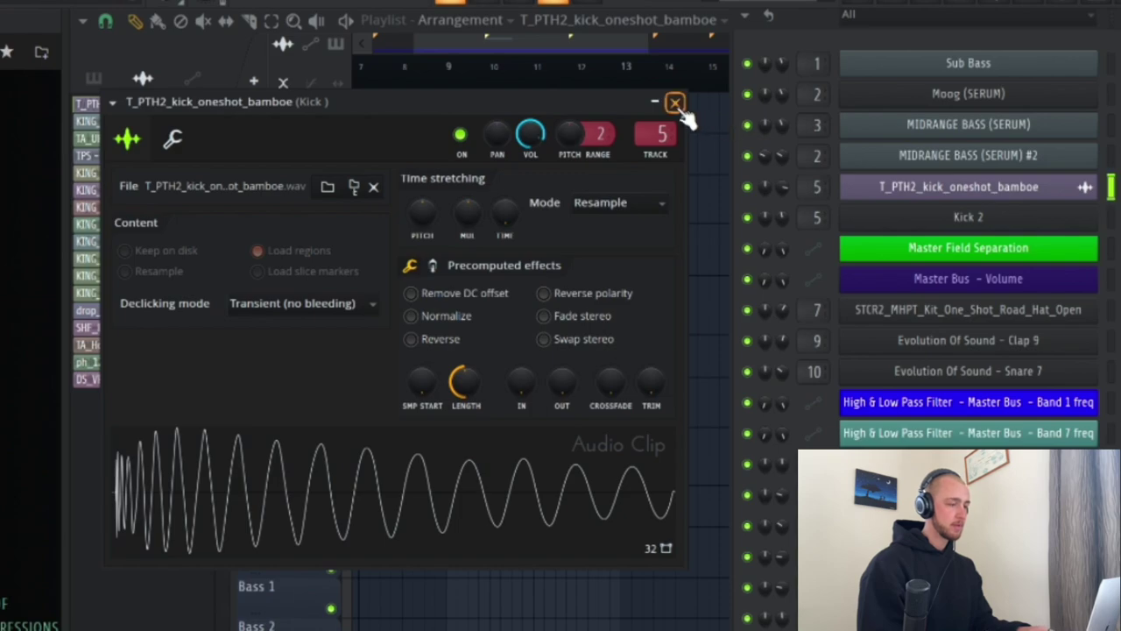
{"action": "left_click_drag", "start_coordinate": [465, 375], "coordinate": [464, 372]}
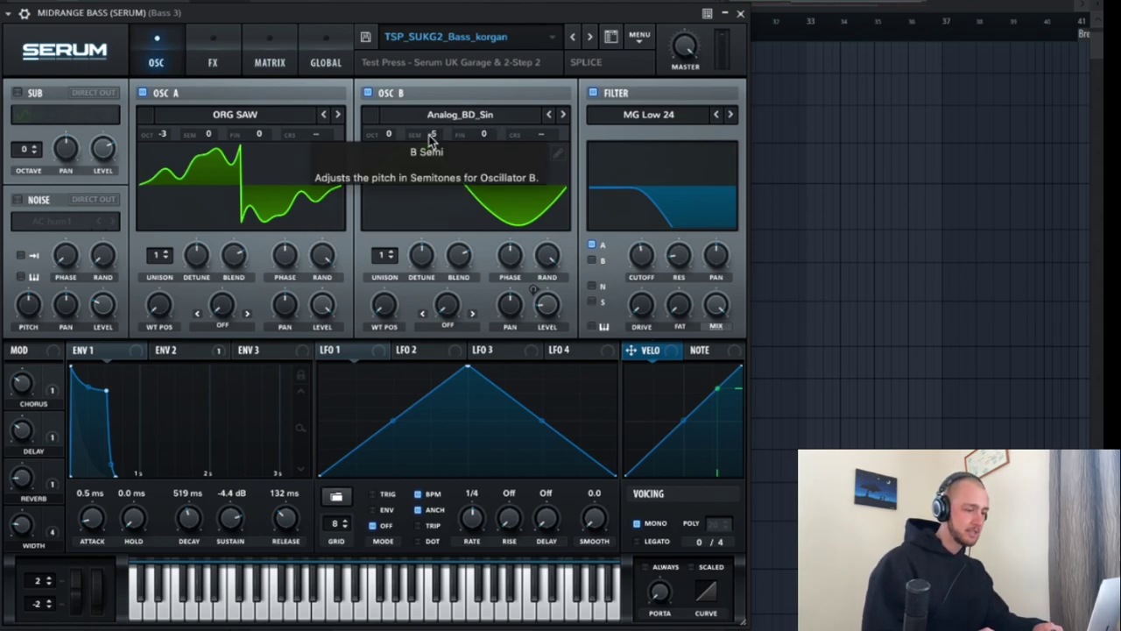
{"action": "mouse_move", "coordinate": [431, 140]}
{"action": "left_mouse_down"}
{"action": "mouse_move", "coordinate": [431, 126]}
{"action": "mouse_move", "coordinate": [440, 145]}
{"action": "left_mouse_up"}
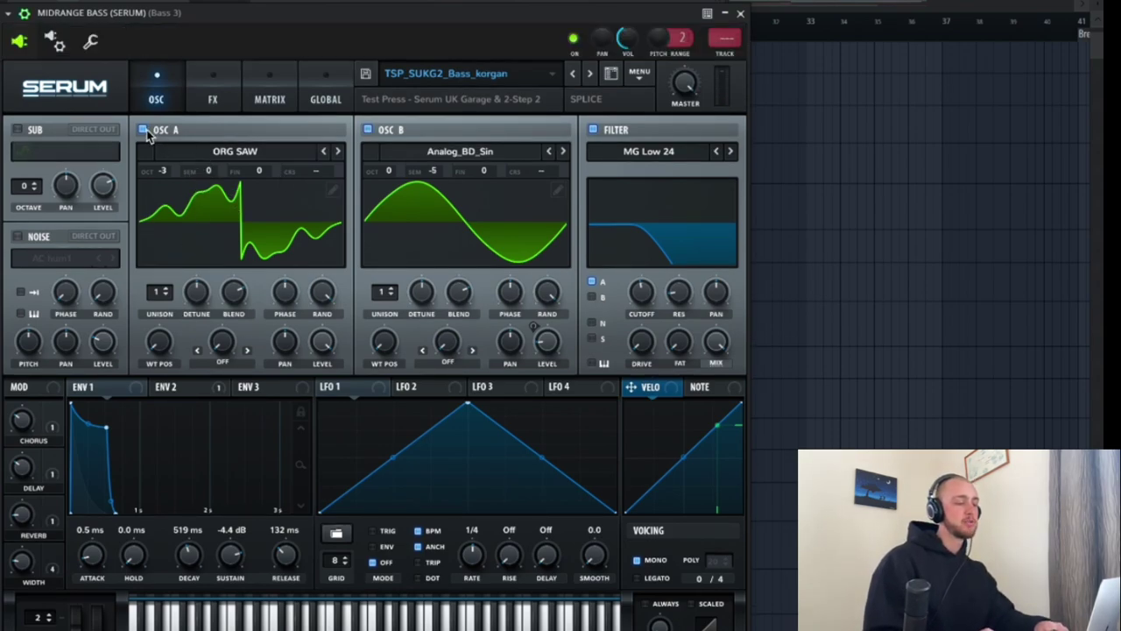
Audition the midrange bass with oscillator A off and on, and check the distortion in its effects chain
{"action": "left_click", "coordinate": [145, 131]}
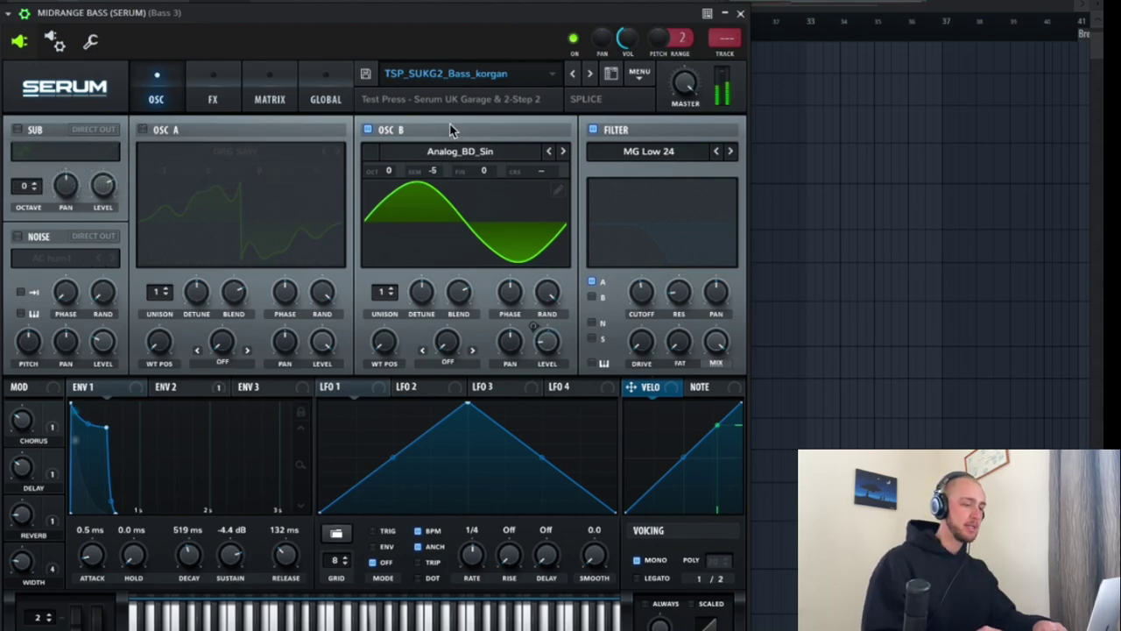
{"action": "left_click", "coordinate": [142, 131]}
{"action": "left_click", "coordinate": [212, 88]}
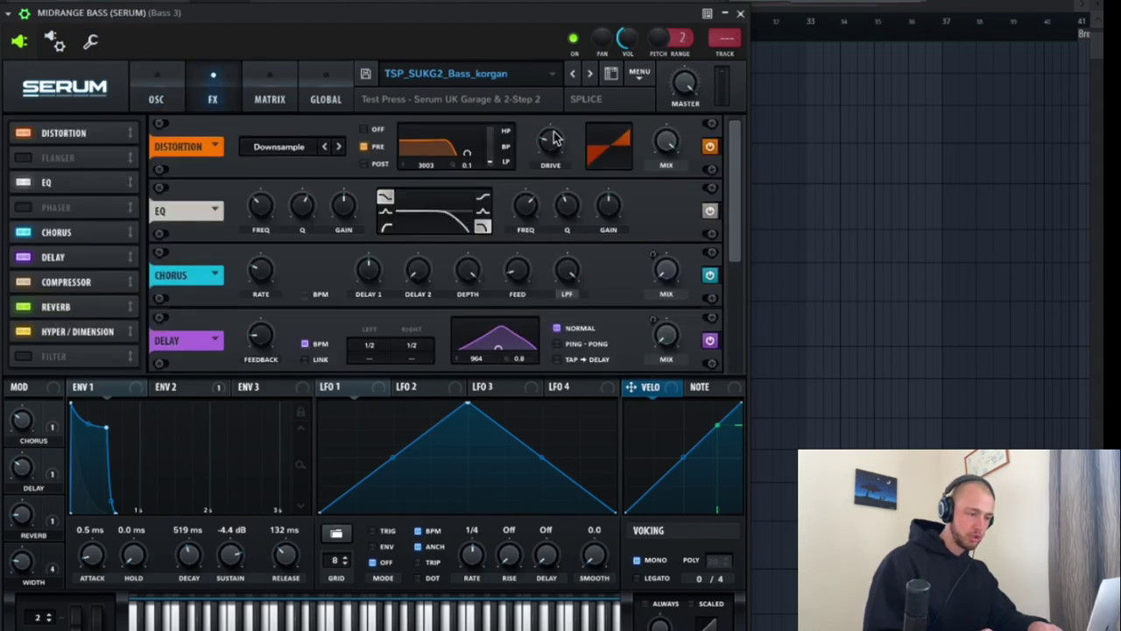
{"action": "left_click", "coordinate": [709, 146]}
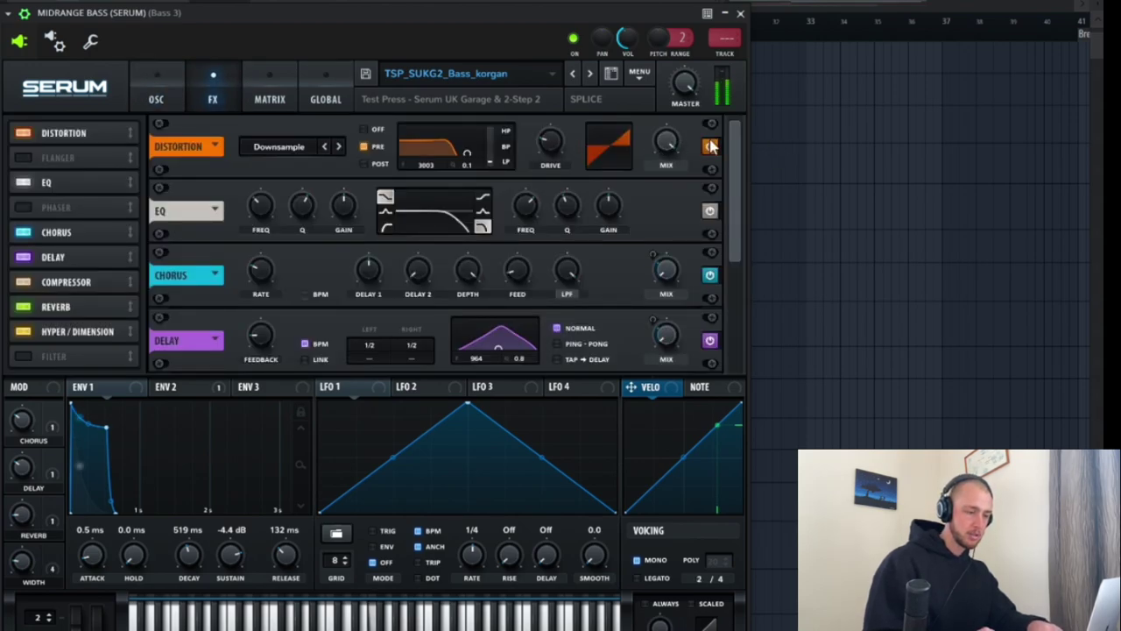
{"action": "left_click", "coordinate": [158, 92]}
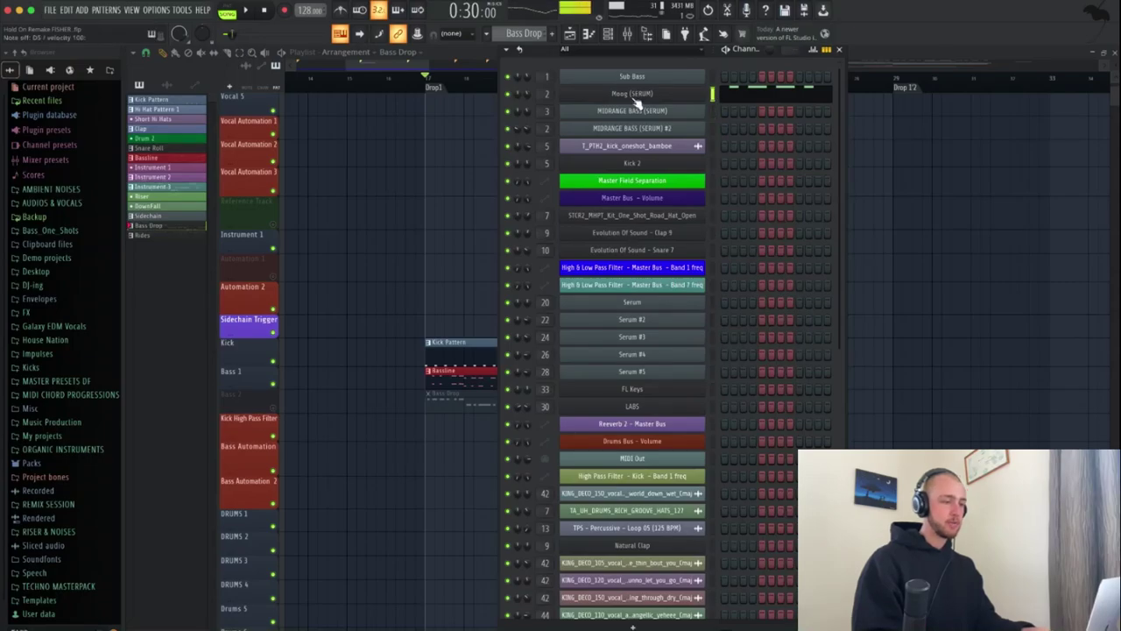
Open the Moog (SERUM) channel and compare its sound with oscillator A off and on
{"action": "left_click", "coordinate": [633, 94]}
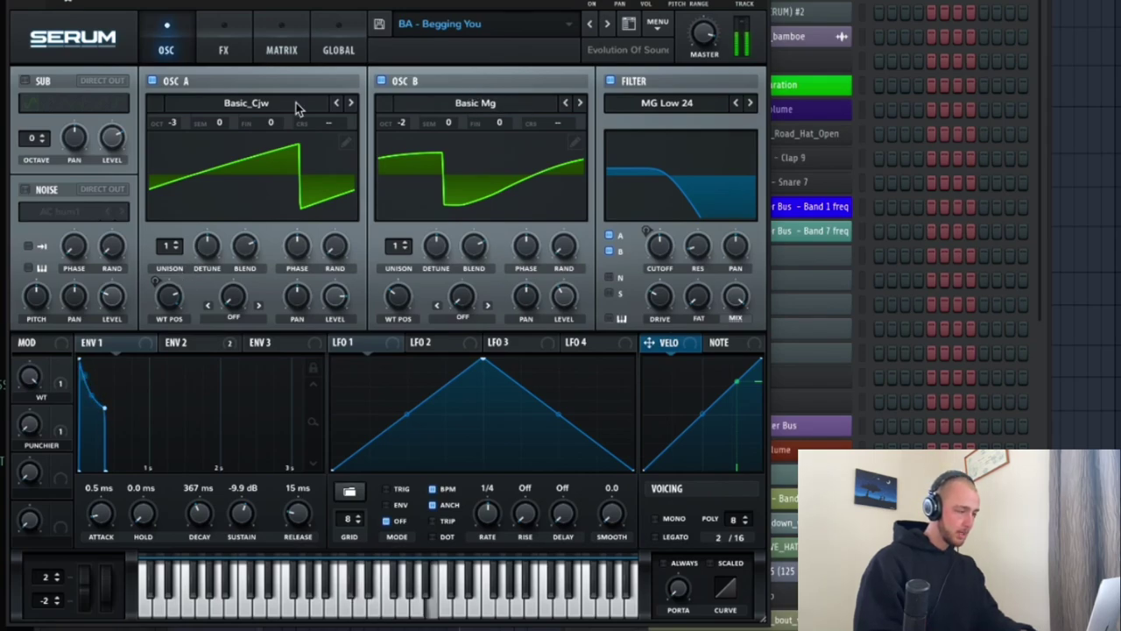
{"action": "left_click", "coordinate": [153, 80]}
{"action": "left_click", "coordinate": [153, 80]}
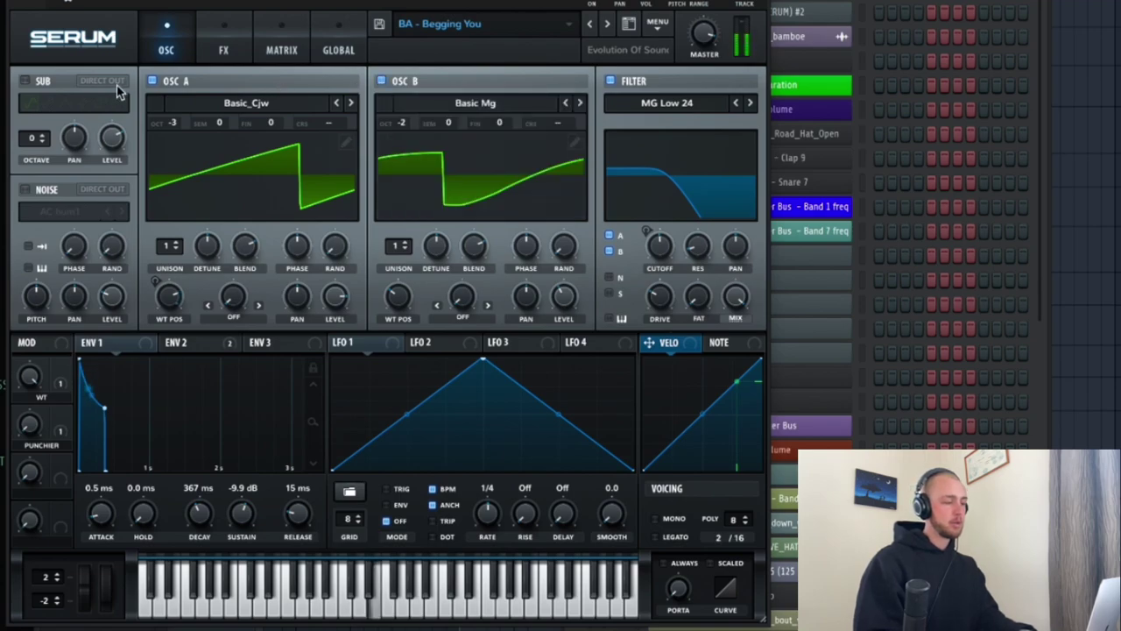
{"action": "left_click", "coordinate": [152, 80]}
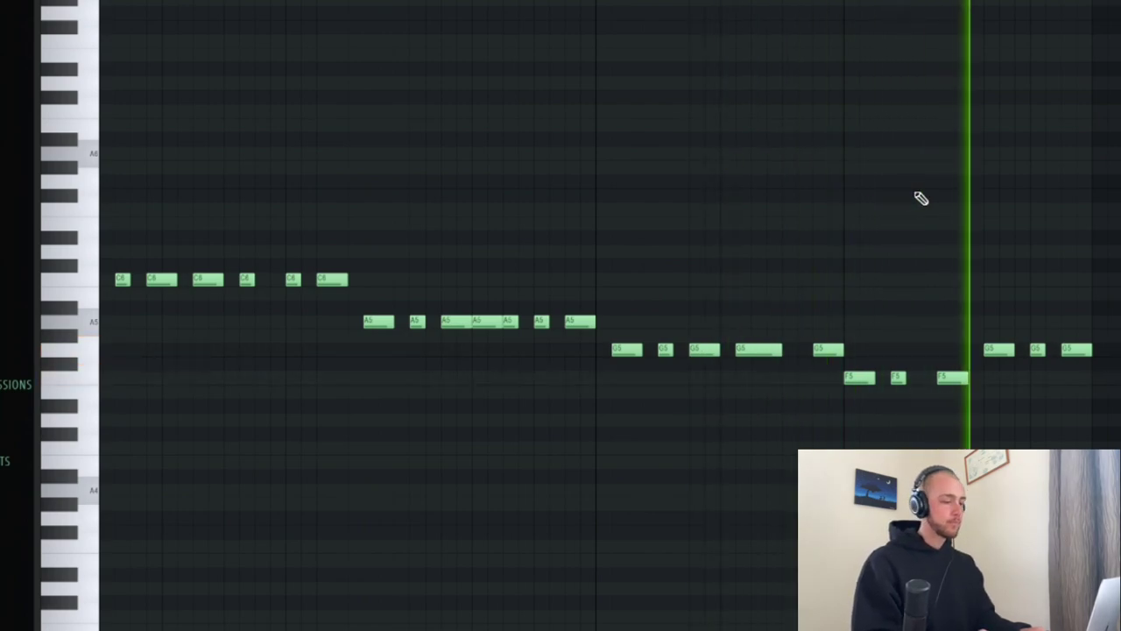
Duplicate the Kick Pattern, Bassline and Bass Drop clips end to end from Drop1 until each repeats four times
{"action": "scroll", "coordinate": [920, 195], "scroll_direction": "down", "scroll_amount": 1}
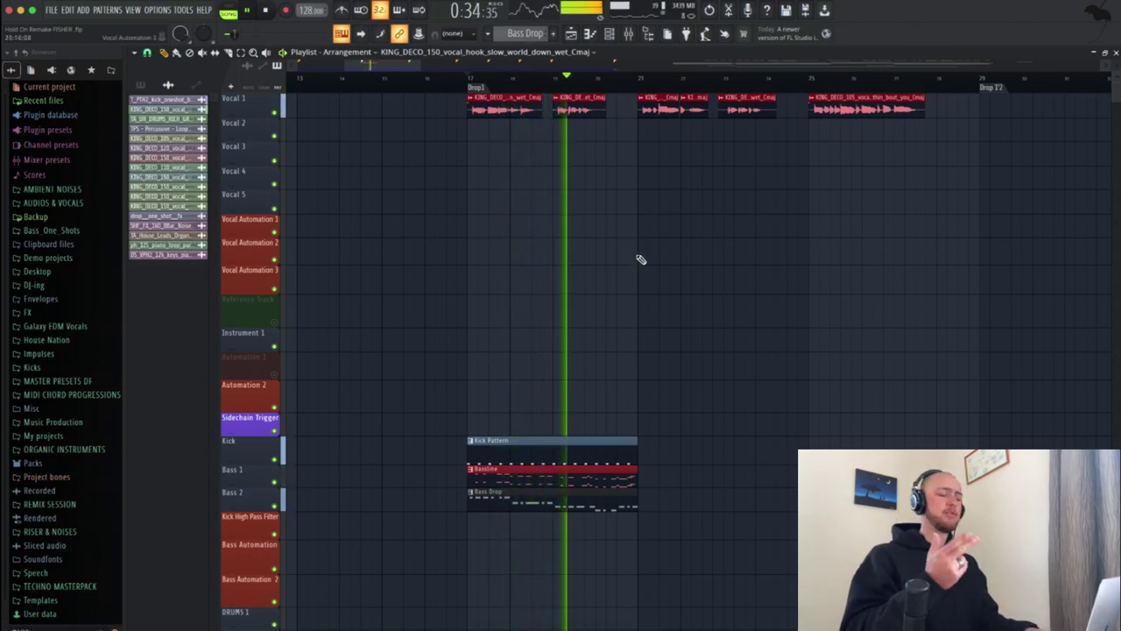
{"action": "key", "text": "XF86AudioRaiseVolume"}
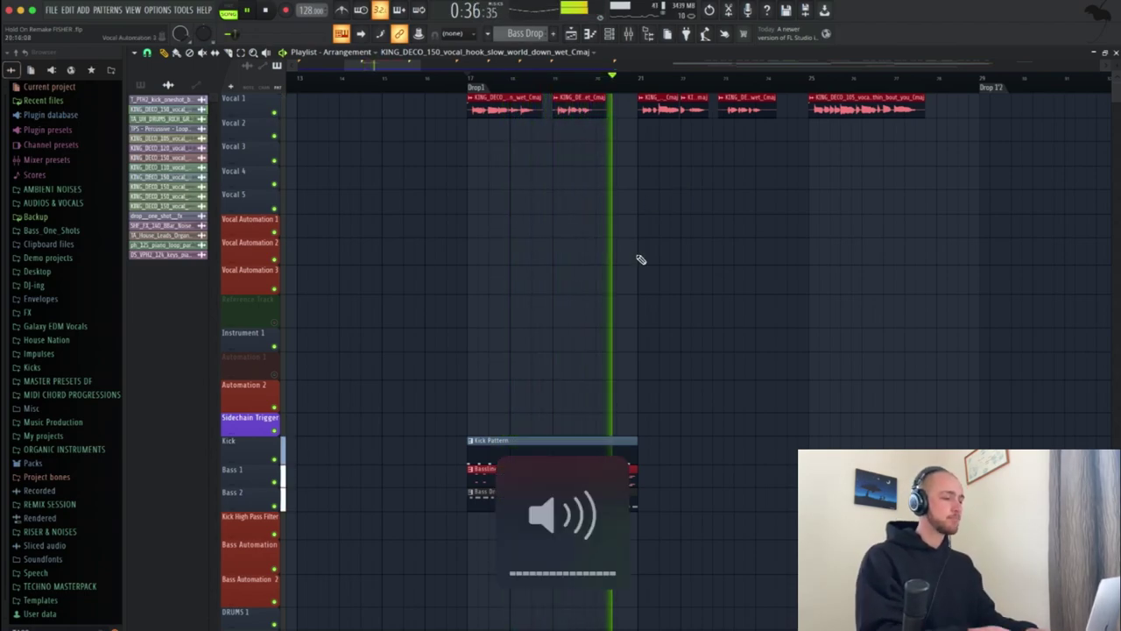
{"action": "scroll", "coordinate": [635, 237], "scroll_direction": "down", "scroll_amount": 1}
{"action": "left_click_drag", "start_coordinate": [692, 337], "coordinate": [491, 554]}
{"action": "key", "text": "ctrl+b"}
{"action": "scroll", "coordinate": [570, 467], "scroll_direction": "down", "scroll_amount": 1}
{"action": "scroll", "coordinate": [665, 400], "scroll_direction": "up", "scroll_amount": 1}
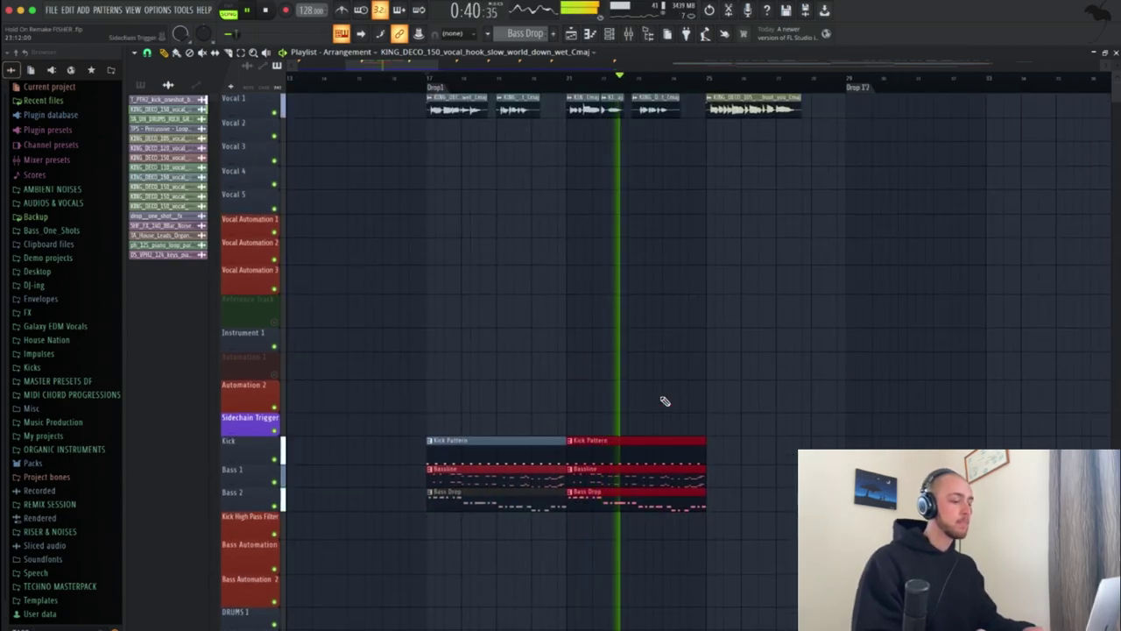
{"action": "key", "text": "ctrl+b"}
{"action": "scroll", "coordinate": [652, 386], "scroll_direction": "down", "scroll_amount": 5}
{"action": "scroll", "coordinate": [652, 385], "scroll_direction": "up", "scroll_amount": 5}
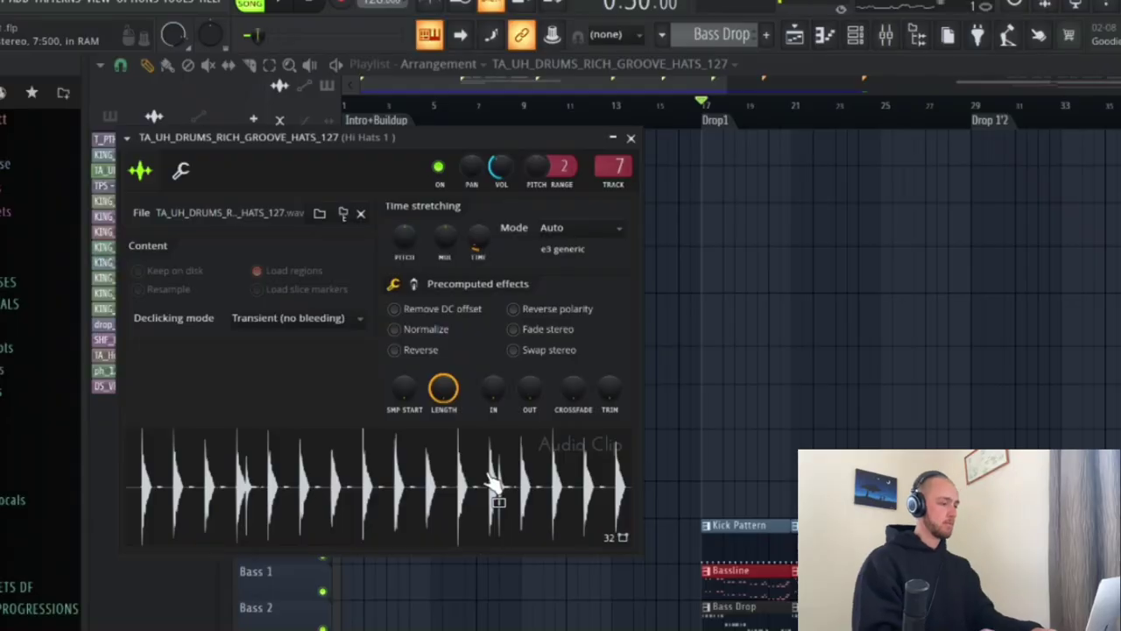
Review the open-hat notes of Hi Hat Pattern 1 and play the arrangement from the Drop1 marker
{"action": "left_click", "coordinate": [631, 140]}
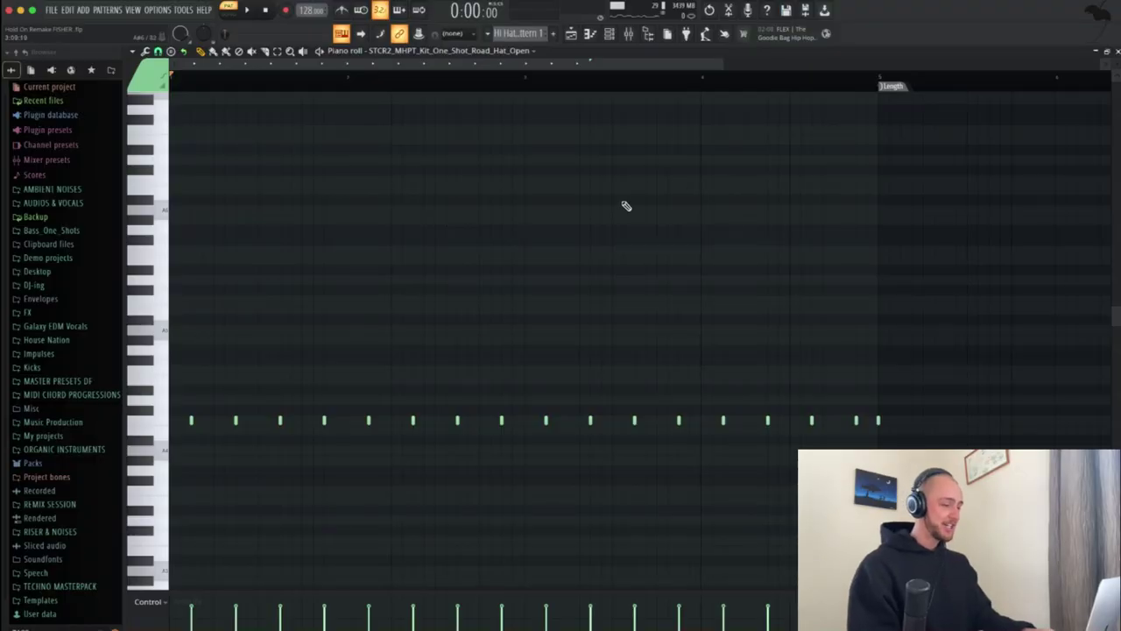
{"action": "scroll", "coordinate": [627, 206], "scroll_direction": "down", "scroll_amount": 3}
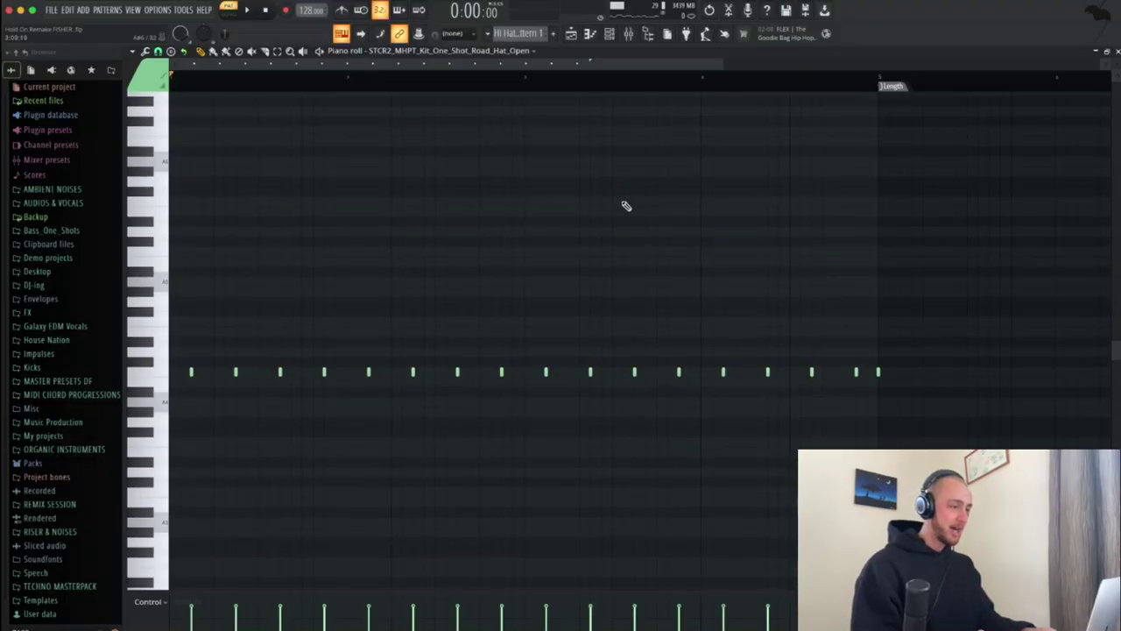
{"action": "left_click", "coordinate": [574, 35]}
{"action": "left_click", "coordinate": [407, 81]}
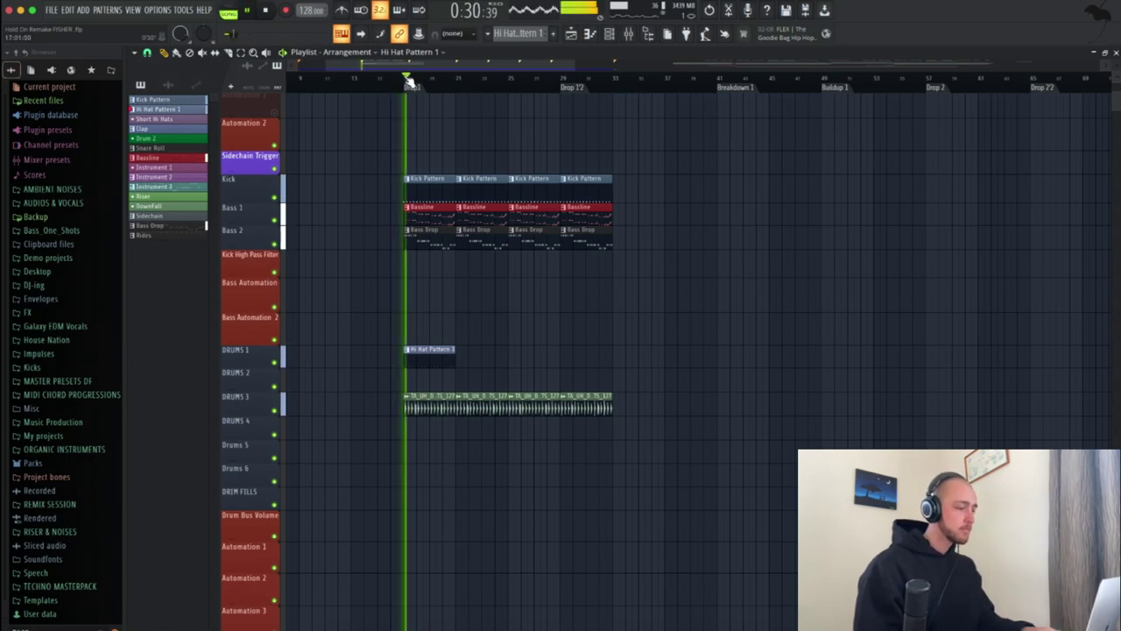
Move the Hi Hat Pattern 1 clip to the DRUMS 2 track and repeat it four times from Drop1
{"action": "left_click_drag", "start_coordinate": [413, 350], "coordinate": [416, 377]}
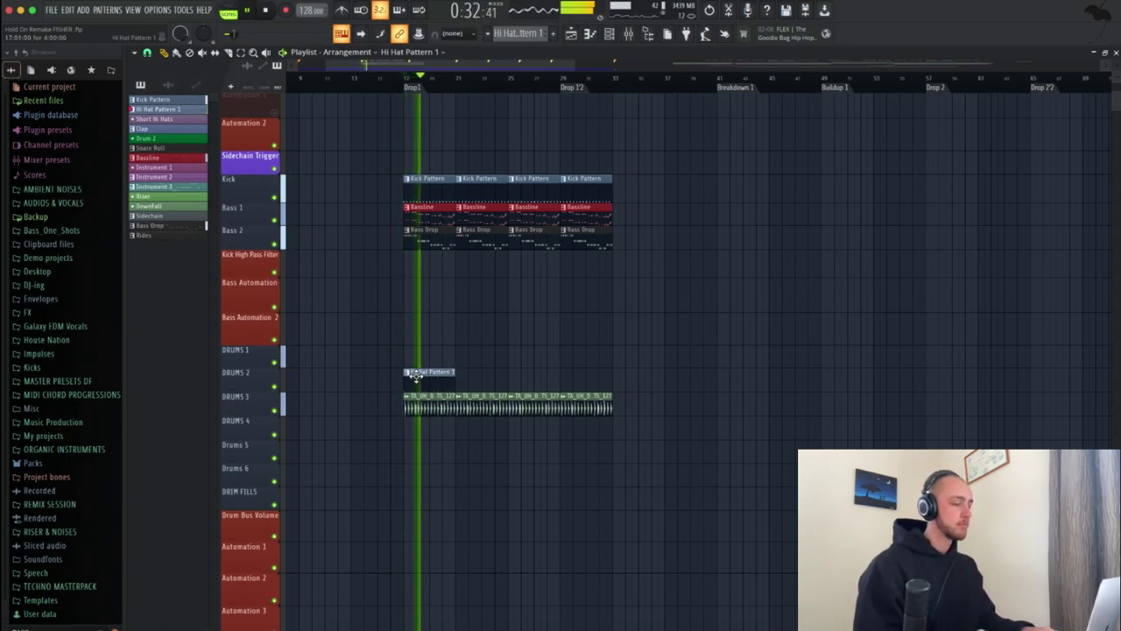
{"action": "key", "text": "ctrl+b"}
{"action": "key", "text": "ctrl+b"}
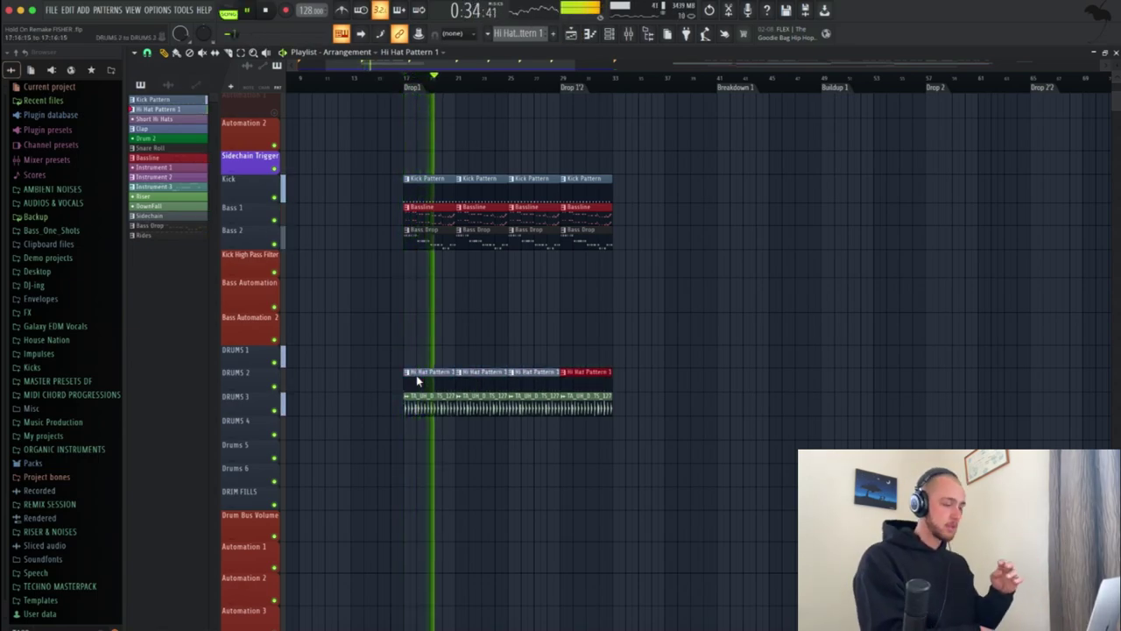
{"action": "key", "text": "space"}
Play the Clap pattern and examine which clap channels are layered in the channel rack
{"action": "scroll", "coordinate": [524, 396], "scroll_direction": "down", "scroll_amount": 3}
{"action": "scroll", "coordinate": [523, 396], "scroll_direction": "up", "scroll_amount": 3}
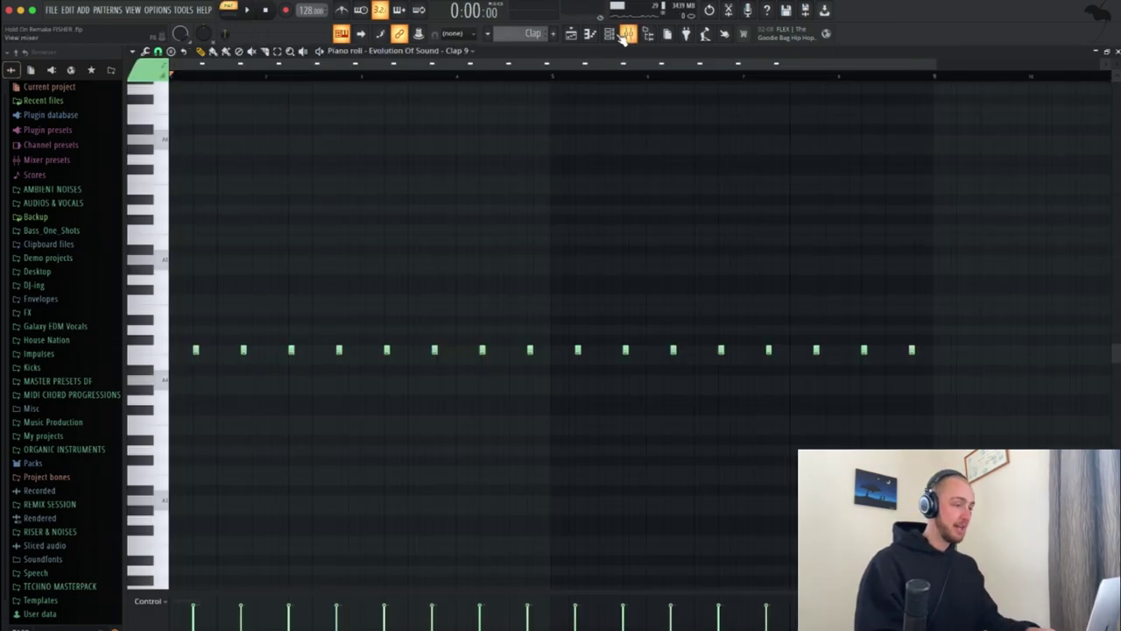
{"action": "left_click", "coordinate": [625, 35]}
{"action": "key", "text": "space"}
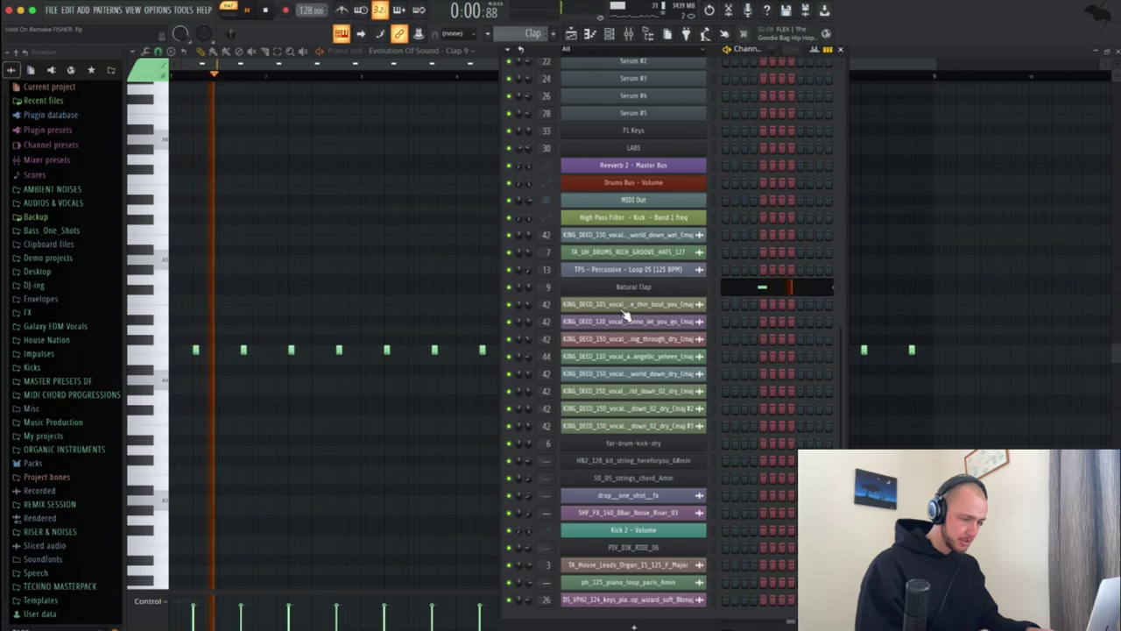
{"action": "scroll", "coordinate": [625, 315], "scroll_direction": "up", "scroll_amount": 5}
{"action": "scroll", "coordinate": [624, 315], "scroll_direction": "down", "scroll_amount": 3}
{"action": "key", "text": "space"}
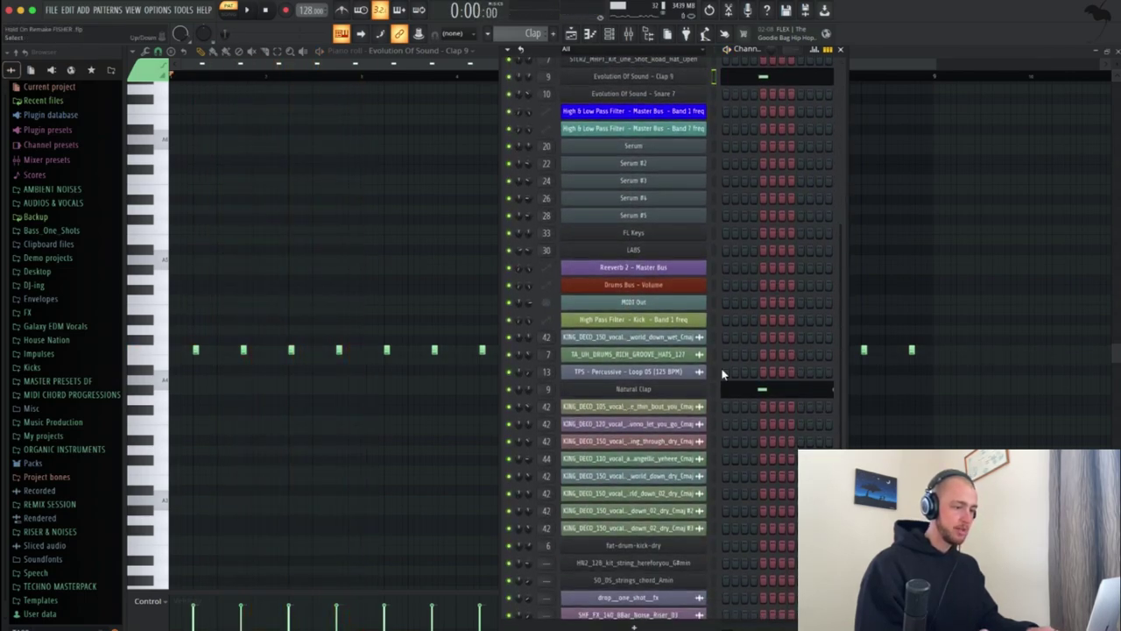
{"action": "scroll", "coordinate": [671, 166], "scroll_direction": "up", "scroll_amount": 3}
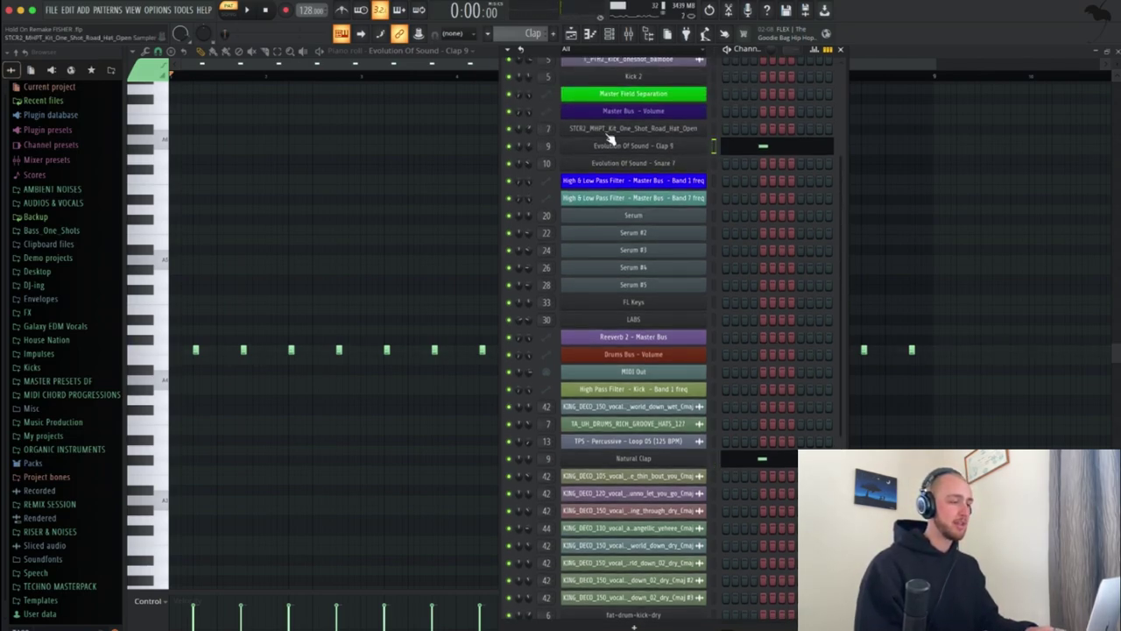
{"action": "key", "text": "F6"}
Play the drop with the percussion loop on Drums 5, and examine the notes of the Instrument 2 pattern
{"action": "key", "text": "space"}
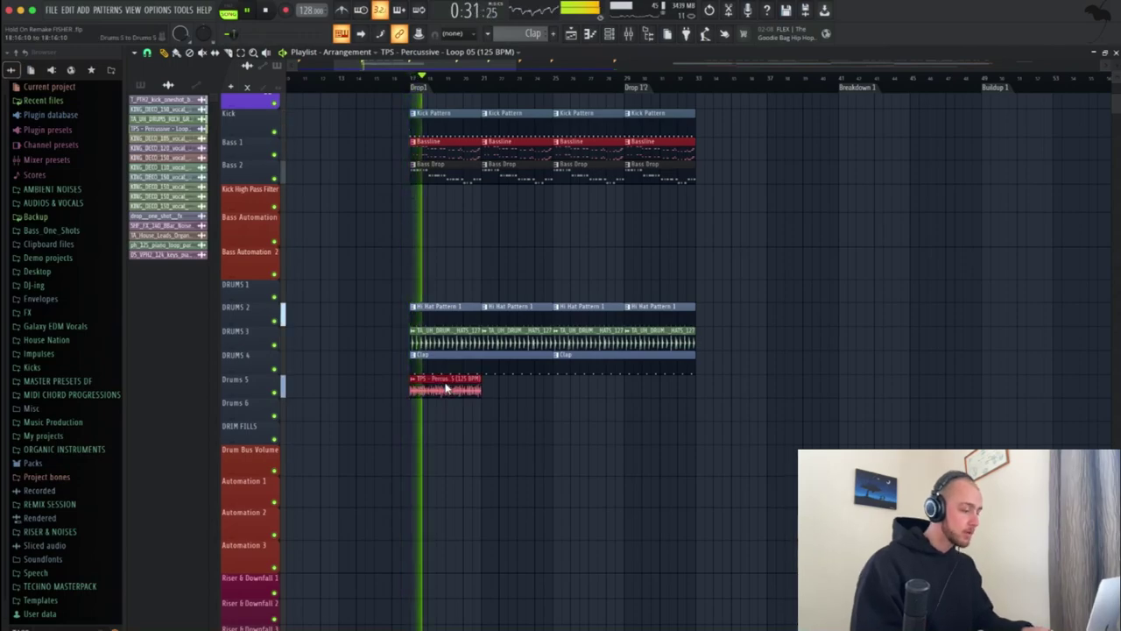
{"action": "scroll", "coordinate": [446, 386], "scroll_direction": "left", "scroll_amount": 3}
{"action": "scroll", "coordinate": [446, 387], "scroll_direction": "up", "scroll_amount": 1}
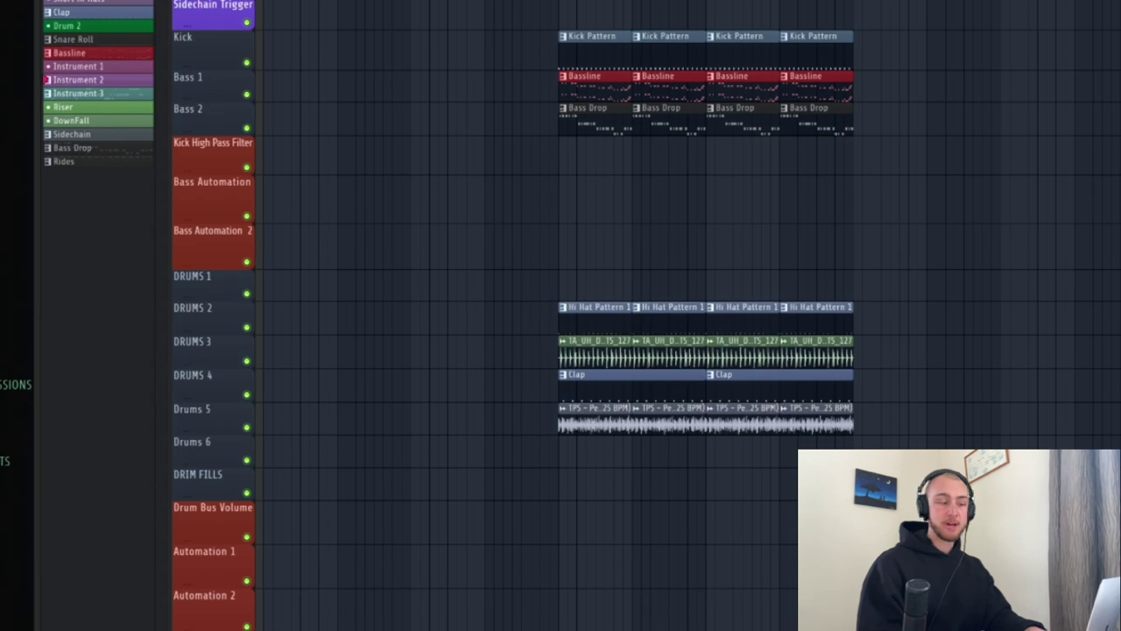
{"action": "scroll", "coordinate": [567, 427], "scroll_direction": "down", "scroll_amount": 3}
{"action": "scroll", "coordinate": [581, 271], "scroll_direction": "up", "scroll_amount": 5}
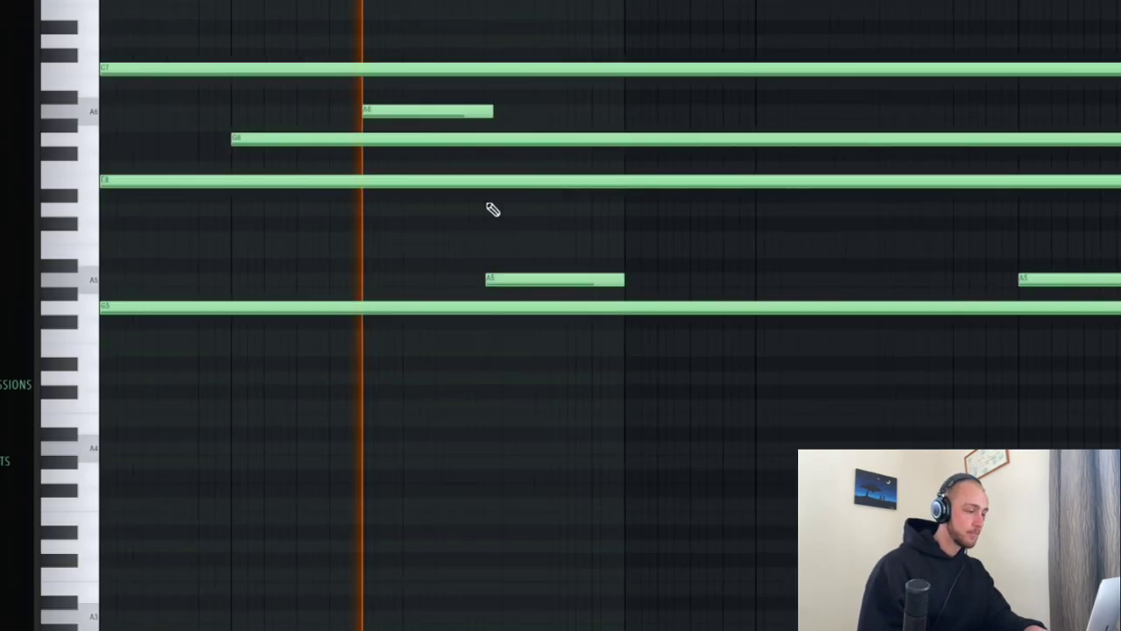
{"action": "scroll", "coordinate": [493, 210], "scroll_direction": "down", "scroll_amount": 2}
{"action": "scroll", "coordinate": [493, 210], "scroll_direction": "up", "scroll_amount": 3}
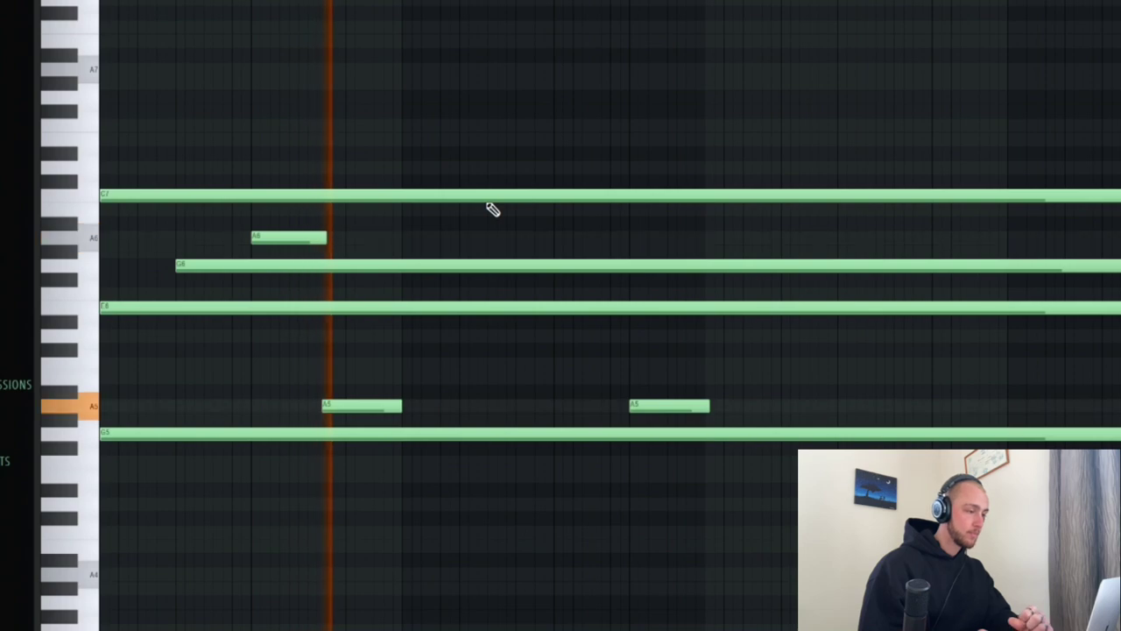
{"action": "scroll", "coordinate": [493, 211], "scroll_direction": "down", "scroll_amount": 1}
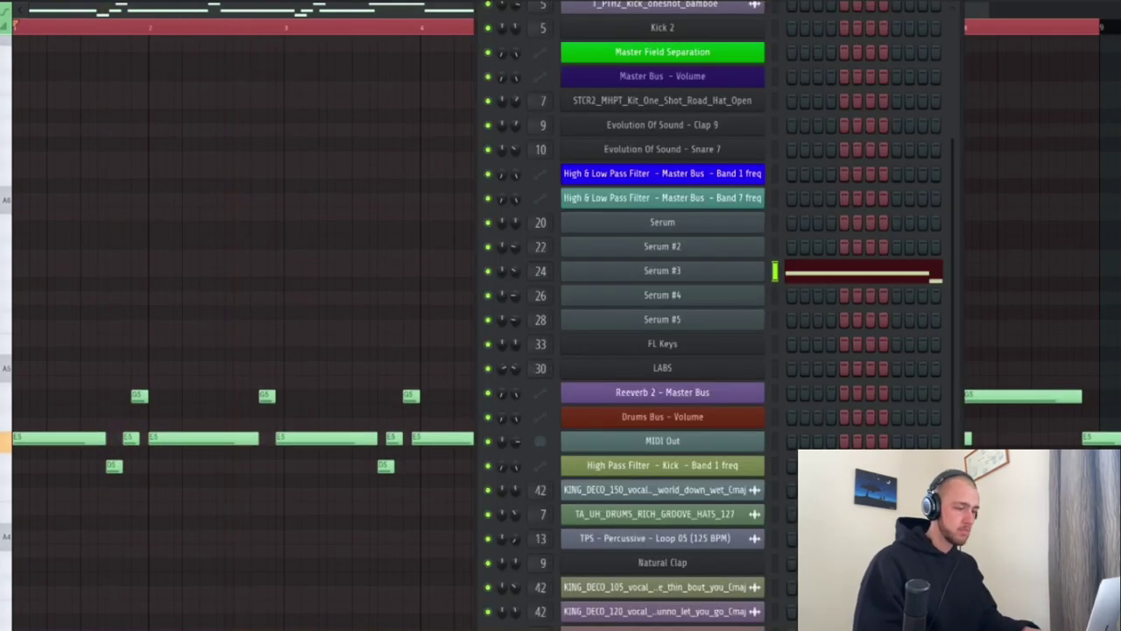
Play the Instrument 3 pattern and open the Serum #3 synth to examine its BOS_CCS_Pd_Stars patch
{"action": "key", "text": "space"}
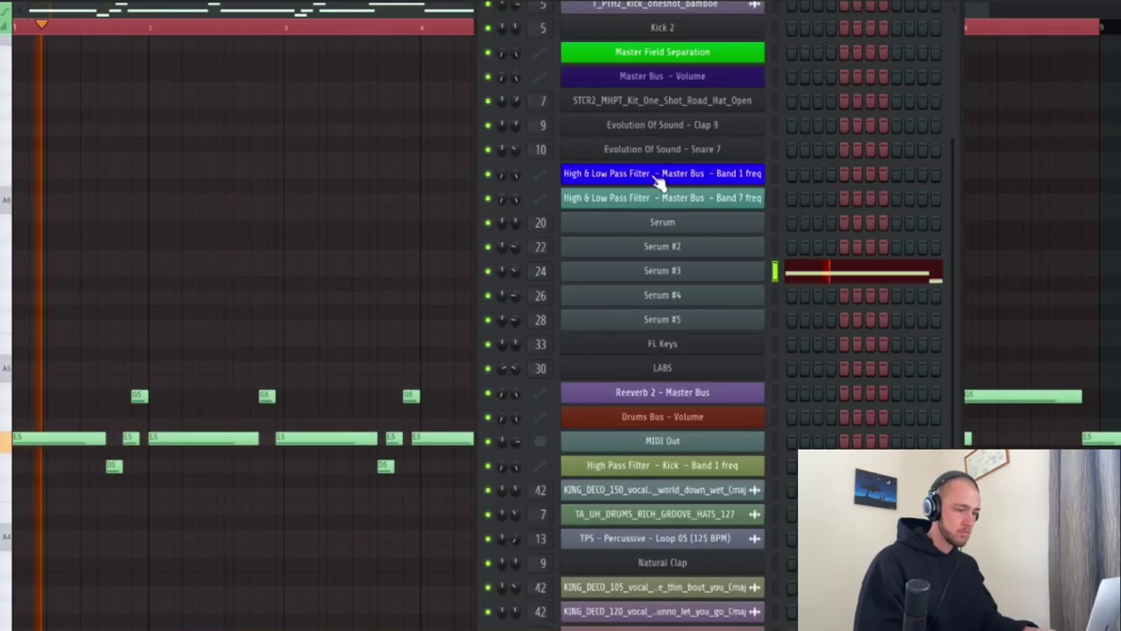
{"action": "left_click", "coordinate": [628, 279]}
{"action": "left_click_drag", "start_coordinate": [262, 2], "coordinate": [509, 1]}
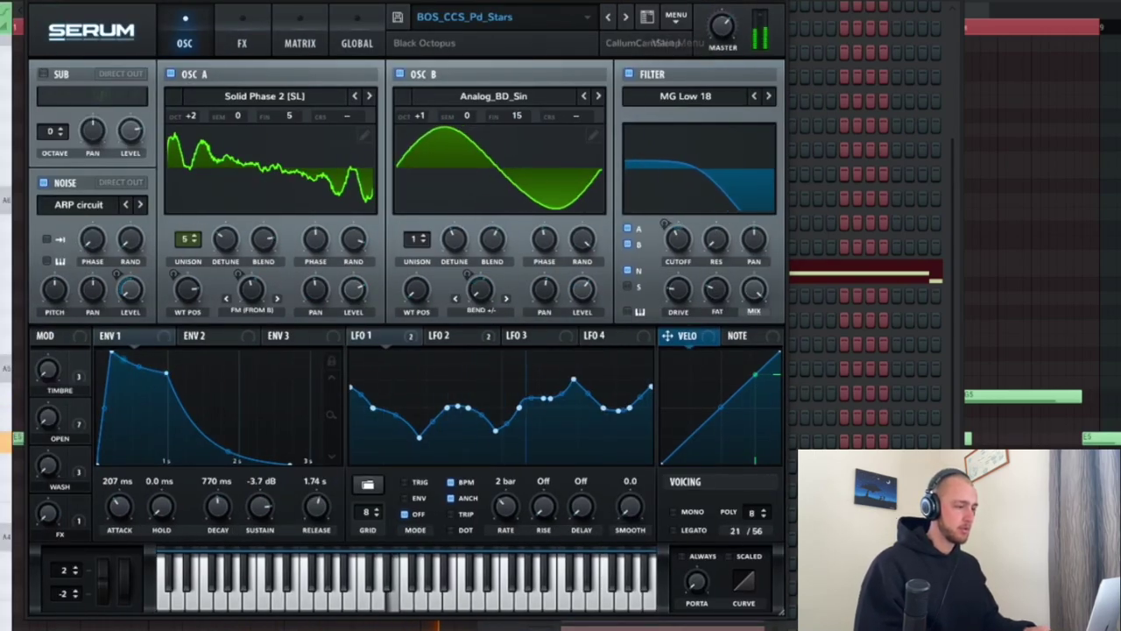
{"action": "left_click_drag", "start_coordinate": [613, 2], "coordinate": [628, 31]}
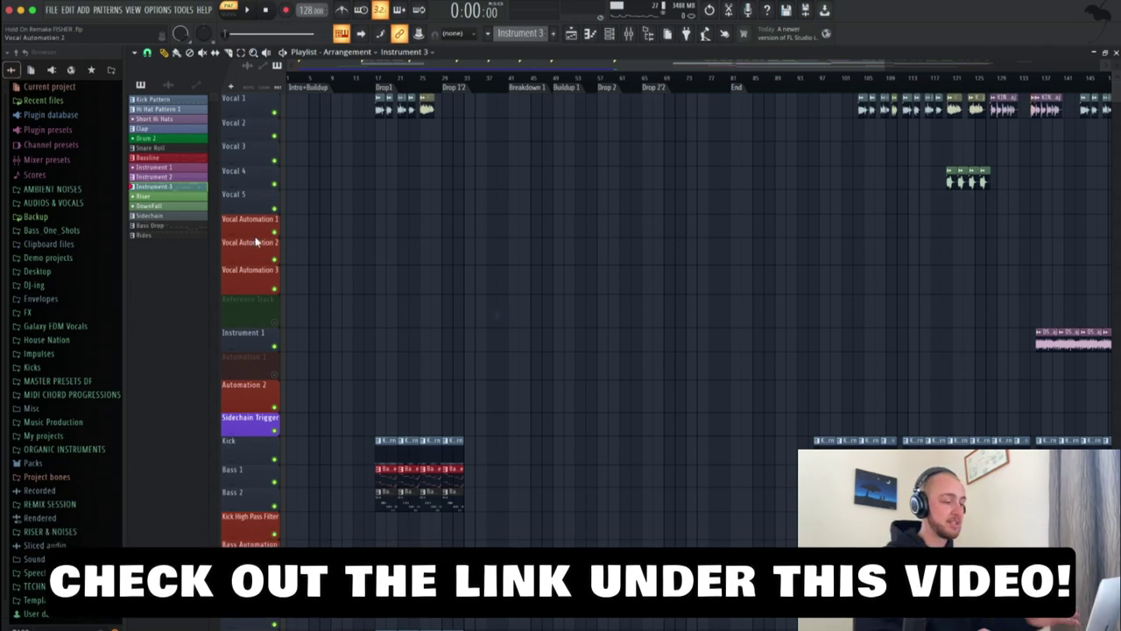
Examine the master reverb, stereo field and filter automation clips, and step through the bass tracks in the mixer
{"action": "scroll", "coordinate": [255, 240], "scroll_direction": "down", "scroll_amount": 10}
{"action": "scroll", "coordinate": [255, 241], "scroll_direction": "down", "scroll_amount": 3}
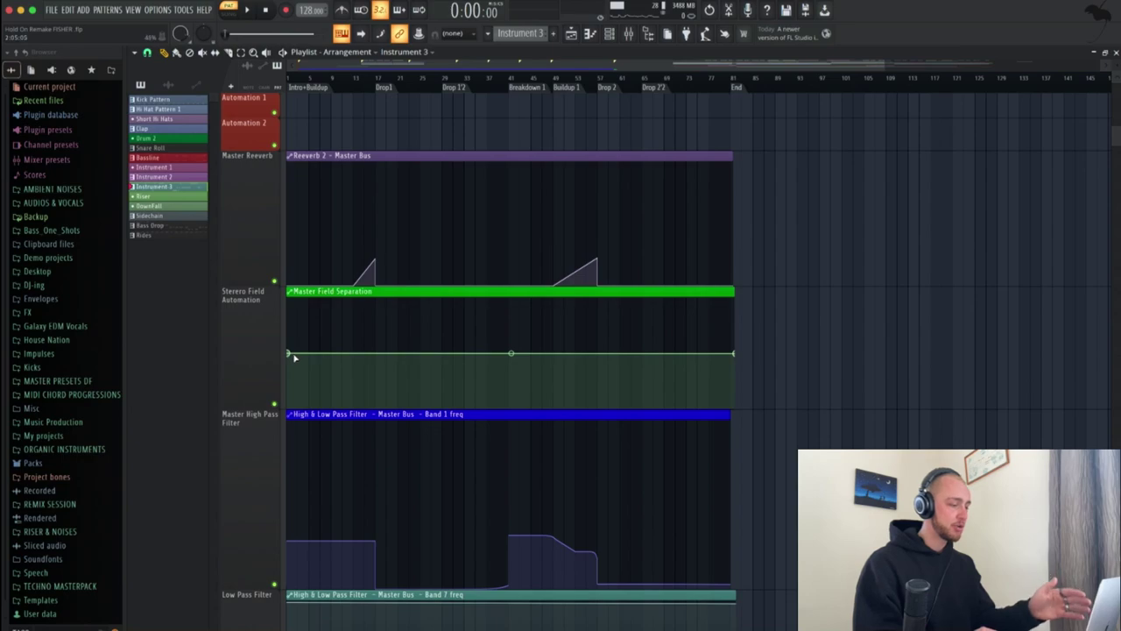
{"action": "scroll", "coordinate": [294, 358], "scroll_direction": "down", "scroll_amount": 10}
{"action": "left_click", "coordinate": [629, 37]}
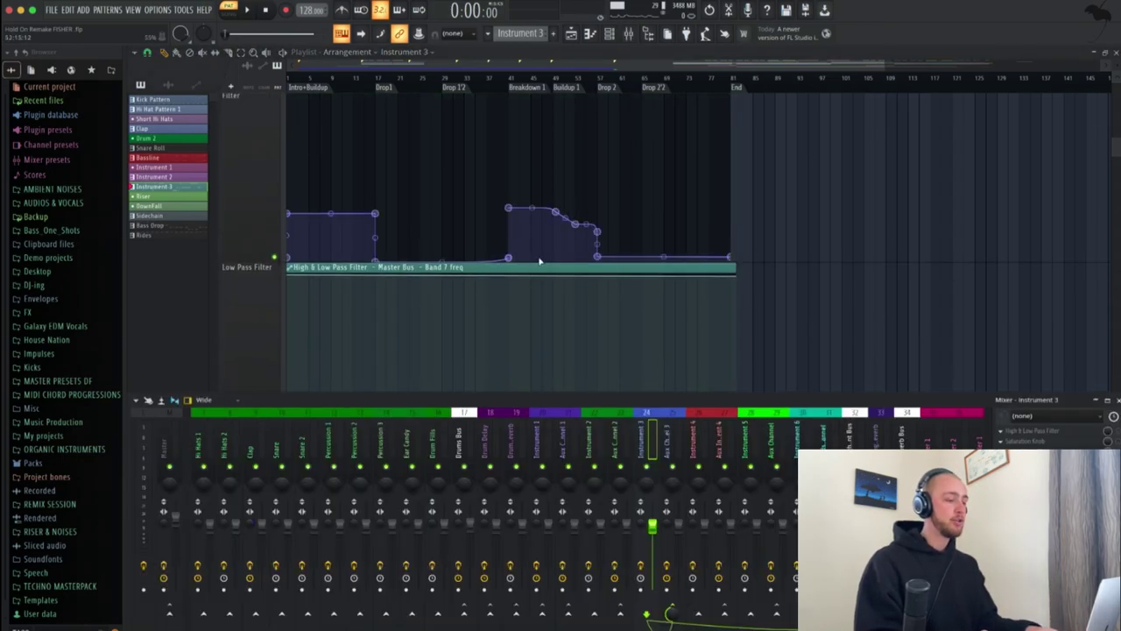
{"action": "scroll", "coordinate": [372, 417], "scroll_direction": "left", "scroll_amount": 3}
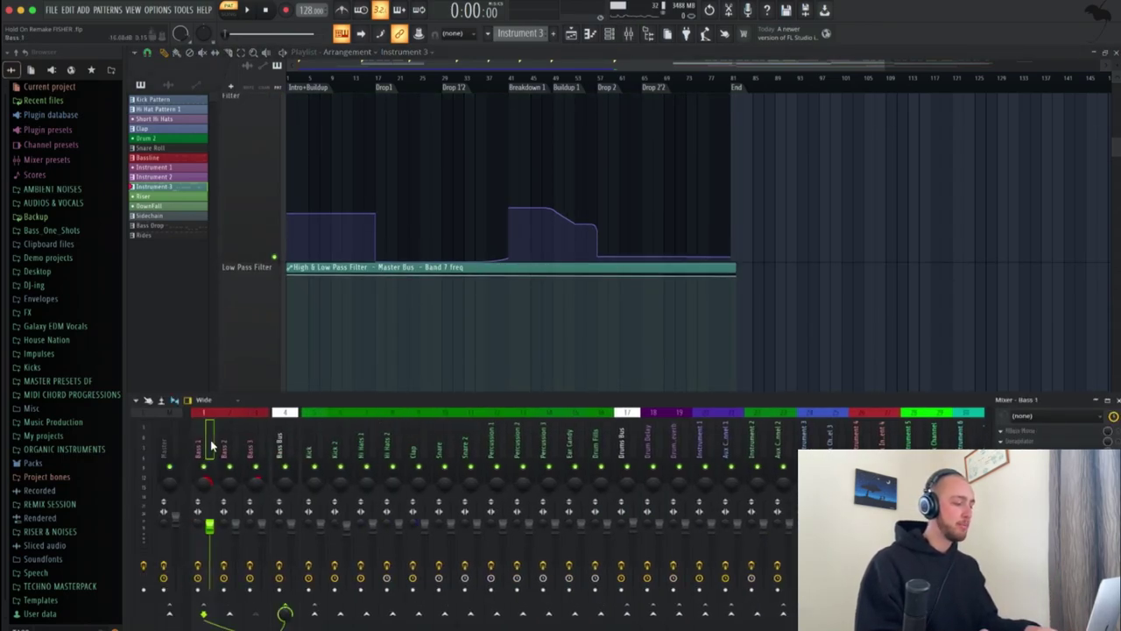
{"action": "key", "text": "Right"}
{"action": "key", "text": "Right"}
{"action": "key", "text": "Right"}
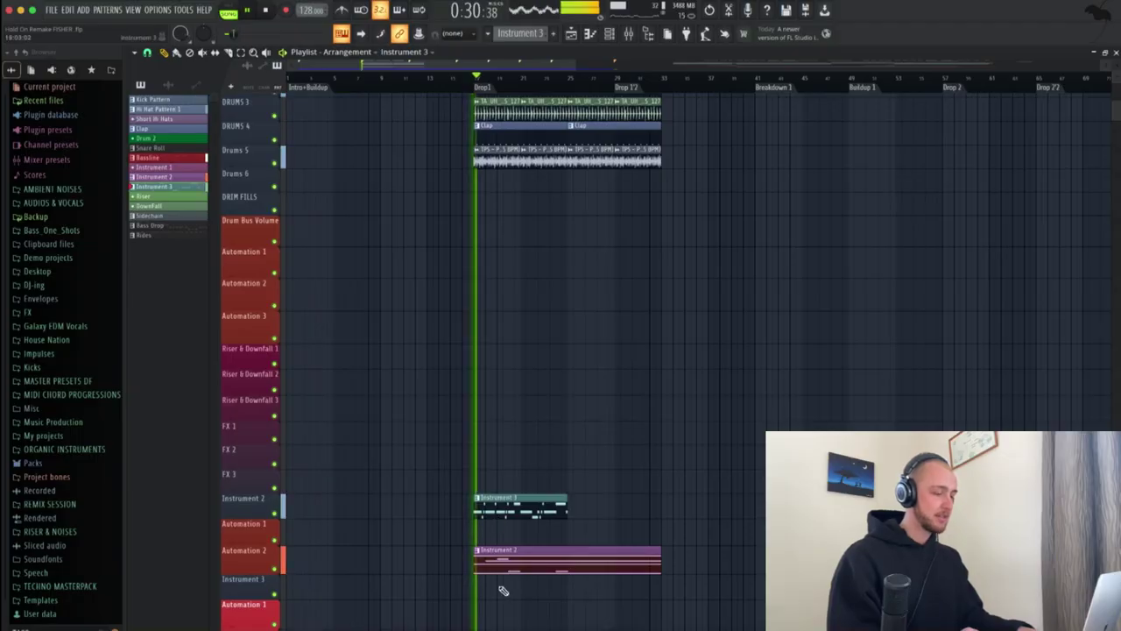
Move the Instrument 2 clip at Drop1 down from the Automation 2 track to the Instrument 3 track
{"action": "scroll", "coordinate": [517, 491], "scroll_direction": "down", "scroll_amount": 3}
{"action": "left_click_drag", "start_coordinate": [493, 482], "coordinate": [491, 493]}
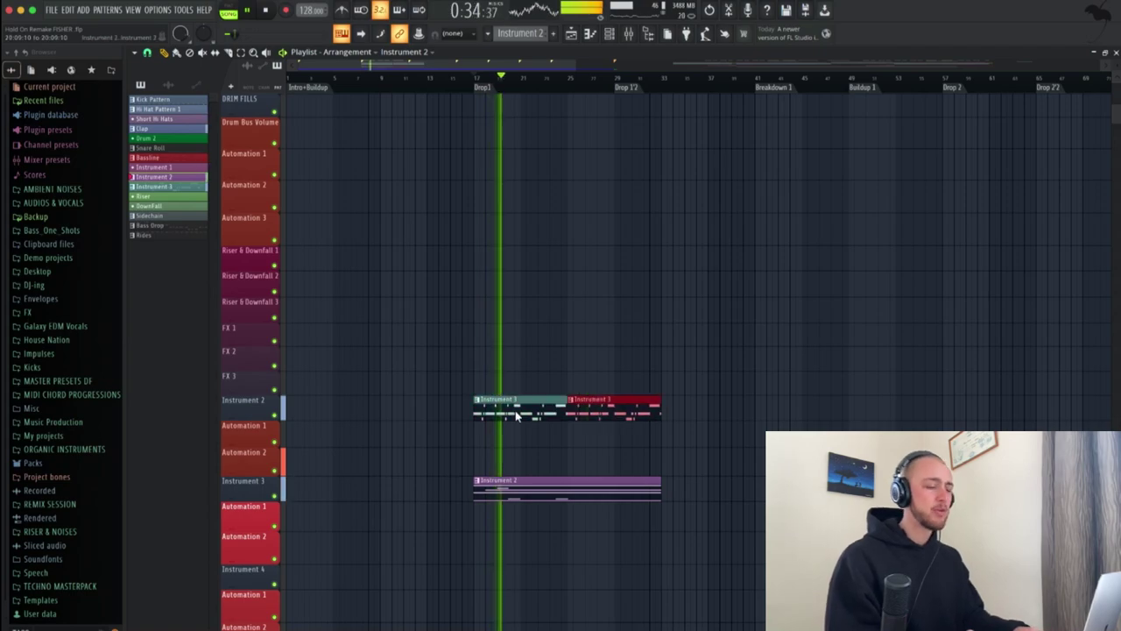
Duplicate the Instrument 3 and Instrument 2 clips at Drop1, placing the copies directly after the originals
{"action": "scroll", "coordinate": [548, 414], "scroll_direction": "down", "scroll_amount": 1}
{"action": "left_click_drag", "start_coordinate": [698, 363], "coordinate": [456, 482]}
{"action": "key", "text": "super+b"}
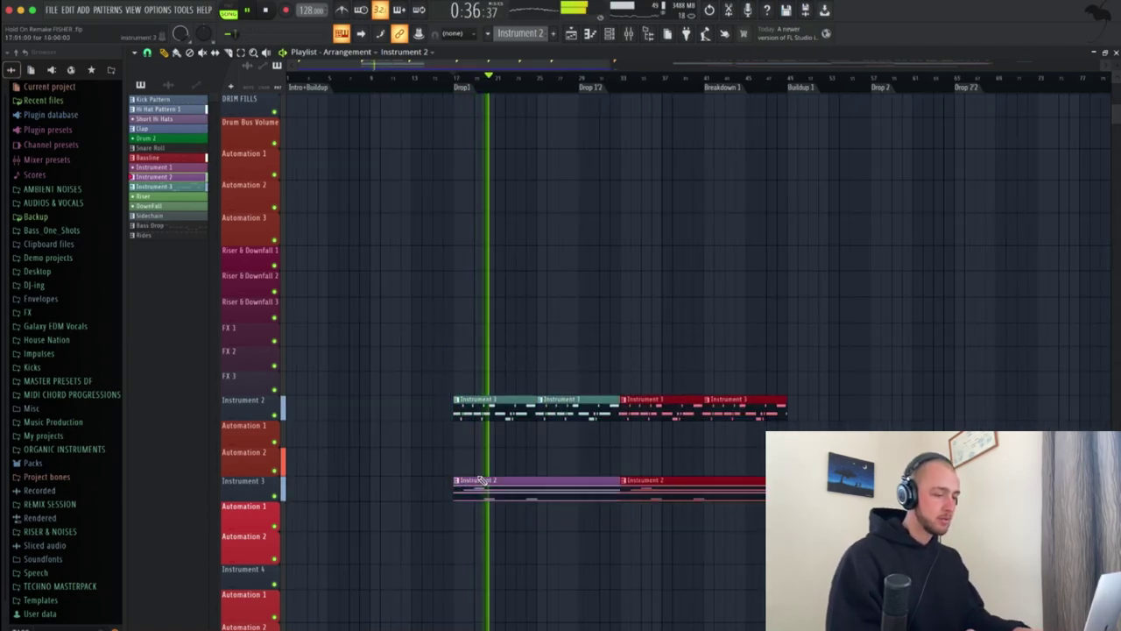
Repeat the Hi Hat Pattern 1 clip at Breakdown 1 on DRUMS 2, with the TA_UH hats loop beneath it on DRUMS 3
{"action": "scroll", "coordinate": [545, 442], "scroll_direction": "up", "scroll_amount": 5}
{"action": "scroll", "coordinate": [601, 343], "scroll_direction": "up", "scroll_amount": 1}
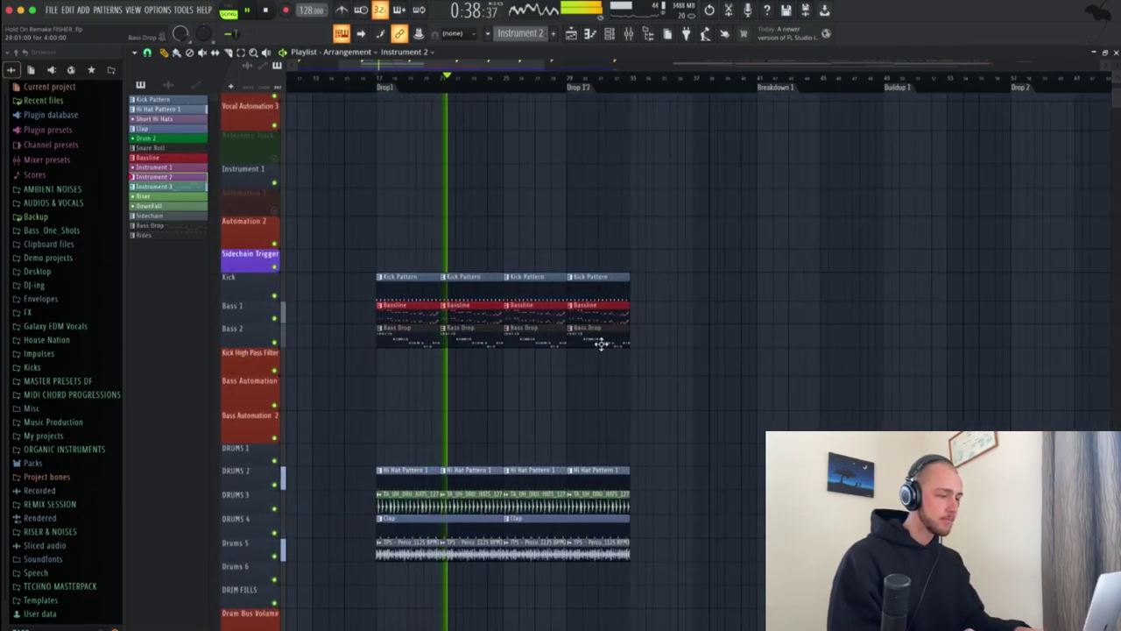
{"action": "scroll", "coordinate": [601, 343], "scroll_direction": "down", "scroll_amount": 2}
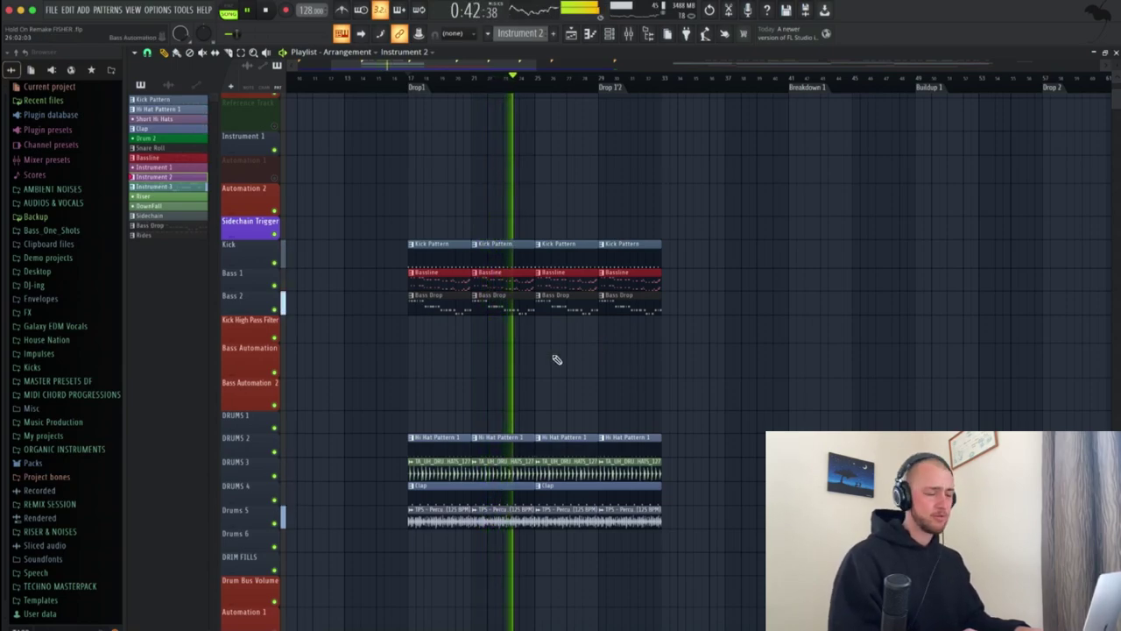
{"action": "scroll", "coordinate": [520, 313], "scroll_direction": "down", "scroll_amount": 1}
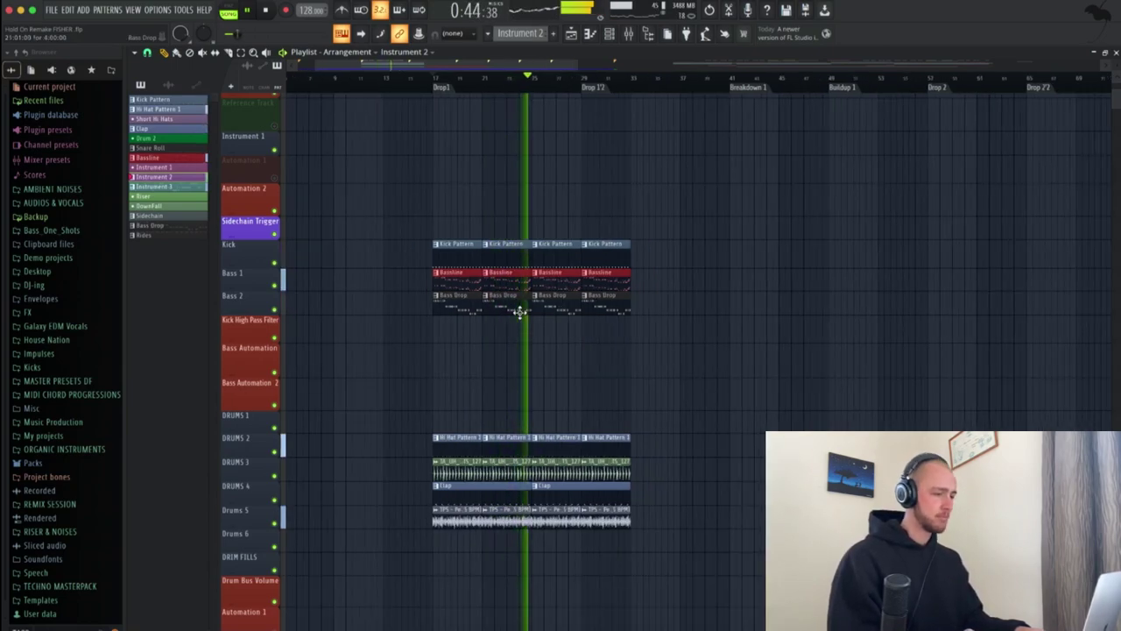
{"action": "scroll", "coordinate": [520, 313], "scroll_direction": "up", "scroll_amount": 6}
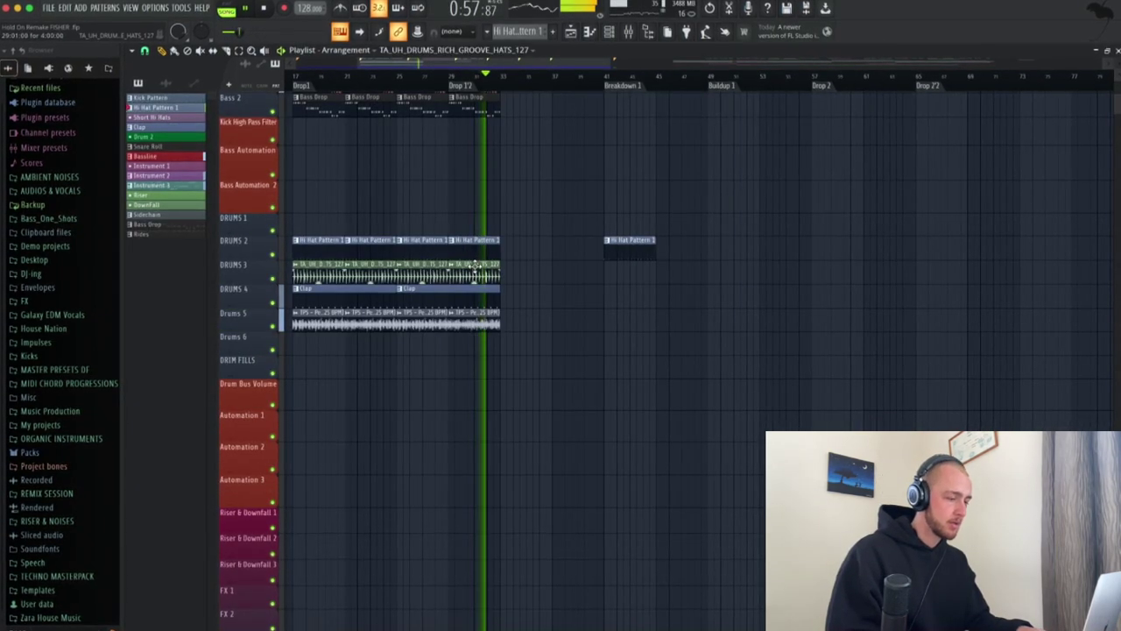
{"action": "left_click", "coordinate": [639, 249], "text": "super"}
{"action": "key", "text": "super+b"}
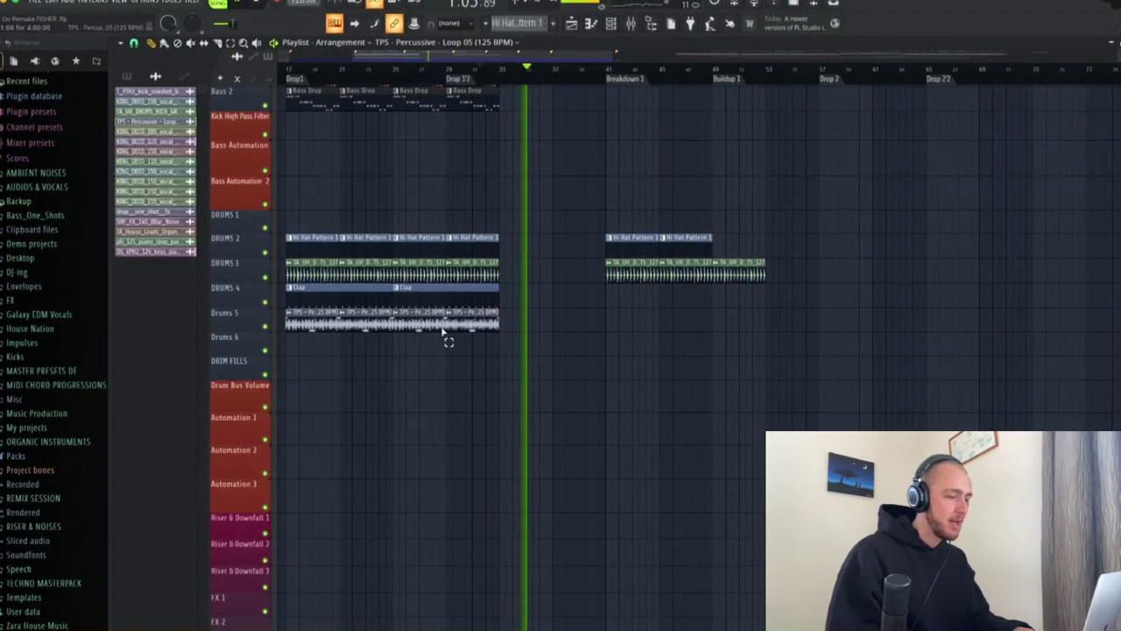
Place a copy of the TPS percussive loop on Drums 5 at Breakdown 1 and duplicate it three times in a row
{"action": "key", "text": "shift+Right"}
{"action": "key", "text": "shift+Right"}
{"action": "key", "text": "shift+Right"}
{"action": "key", "text": "shift+Right"}
{"action": "key", "text": "shift+Right"}
{"action": "key", "text": "shift+Right"}
{"action": "key", "text": "shift+Right"}
{"action": "key", "text": "shift+Right"}
{"action": "key", "text": "shift+Right"}
{"action": "key", "text": "shift+Right"}
{"action": "key", "text": "shift+Right"}
{"action": "key", "text": "shift+Right"}
{"action": "key", "text": "shift+Right"}
{"action": "key", "text": "shift+Right"}
{"action": "key", "text": "shift+Right"}
{"action": "key", "text": "shift+Right"}
{"action": "key", "text": "shift+Right"}
{"action": "key", "text": "shift+Right"}
{"action": "key", "text": "shift+Right"}
{"action": "key", "text": "shift+Right"}
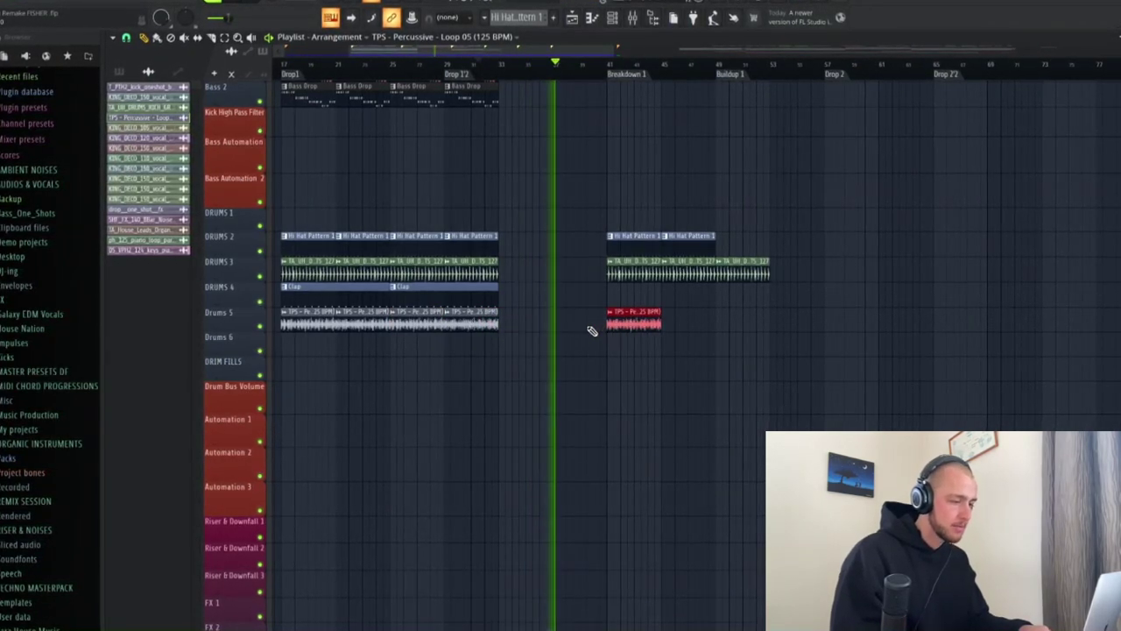
{"action": "key", "text": "super+b"}
{"action": "key", "text": "super+b"}
{"action": "key", "text": "super+b"}
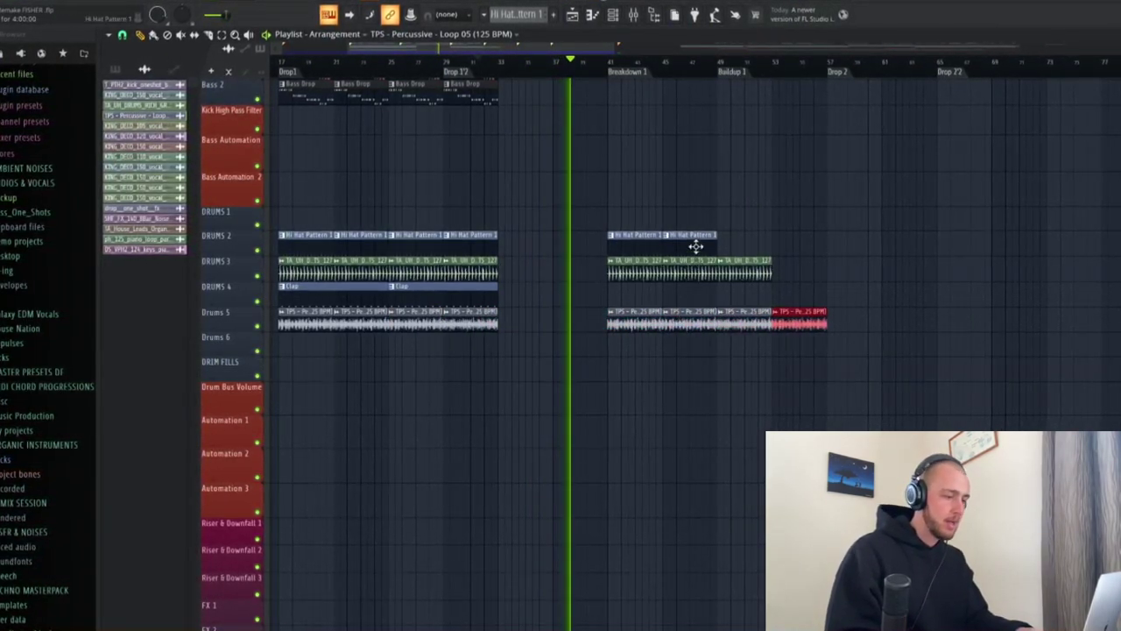
Extend the Hi Hat Pattern 1 clips by two and the TA_UH hats loop by one, filling Breakdown 1 and Buildup 1
{"action": "left_click", "coordinate": [697, 246], "text": "super"}
{"action": "key", "text": "super+b"}
{"action": "key", "text": "super+b"}
{"action": "left_click", "coordinate": [759, 273], "text": "super"}
{"action": "key", "text": "super+b"}
Copy all Kick Pattern, Bassline and Bass Drop clips from Drop1 so that the copies start at Buildup 1
{"action": "scroll", "coordinate": [706, 303], "scroll_direction": "up", "scroll_amount": 6}
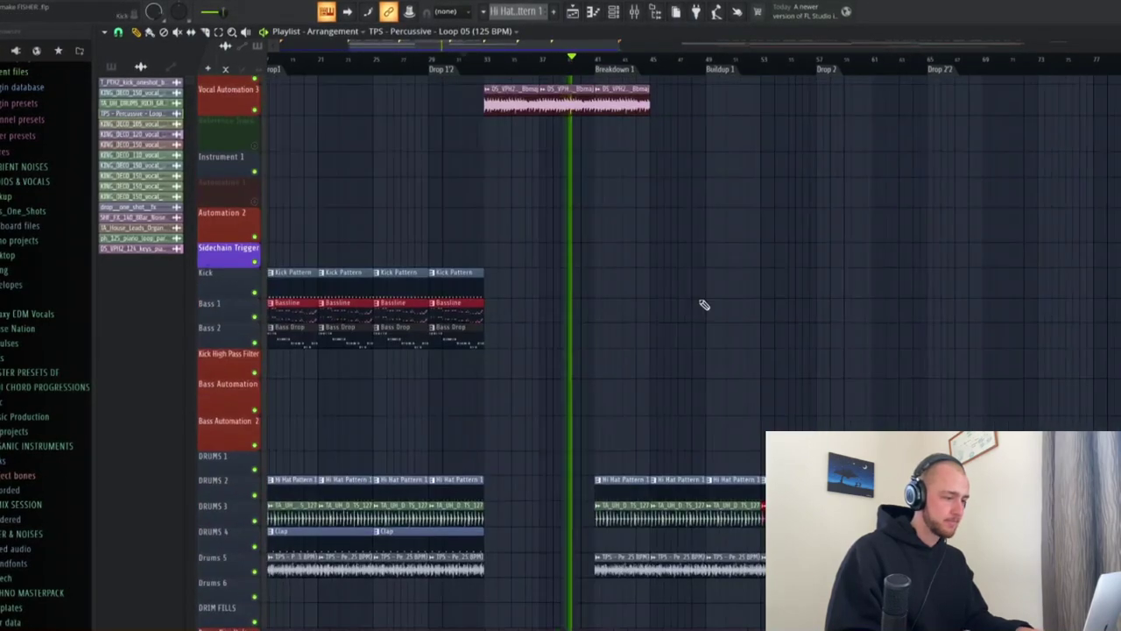
{"action": "scroll", "coordinate": [648, 333], "scroll_direction": "left", "scroll_amount": 2}
{"action": "left_click_drag", "start_coordinate": [578, 268], "coordinate": [334, 380]}
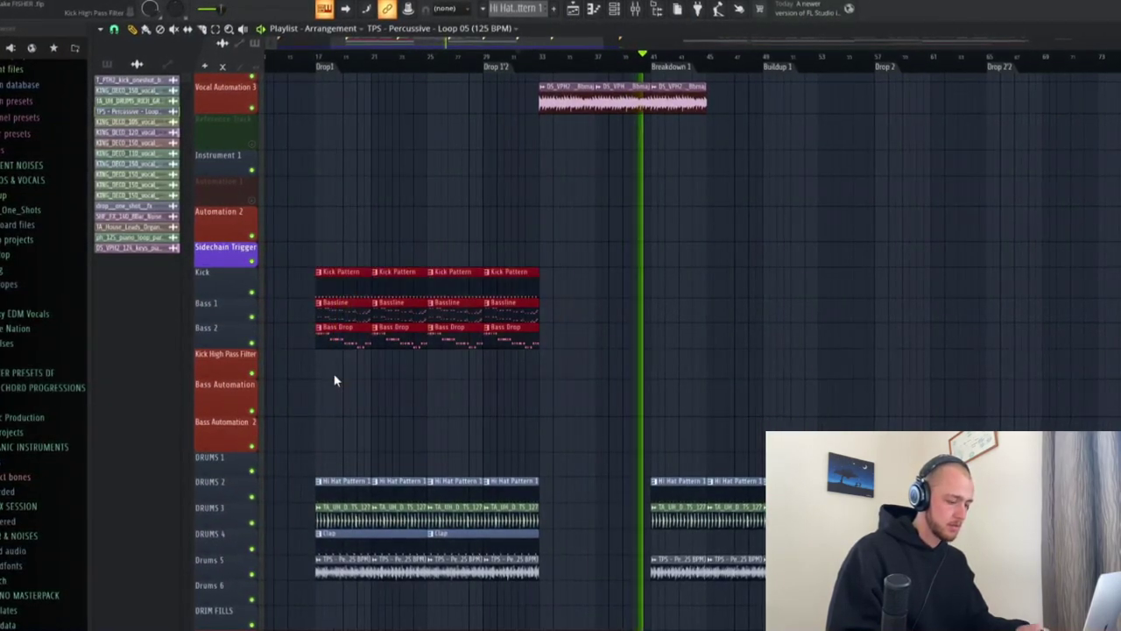
{"action": "key", "text": "super+b"}
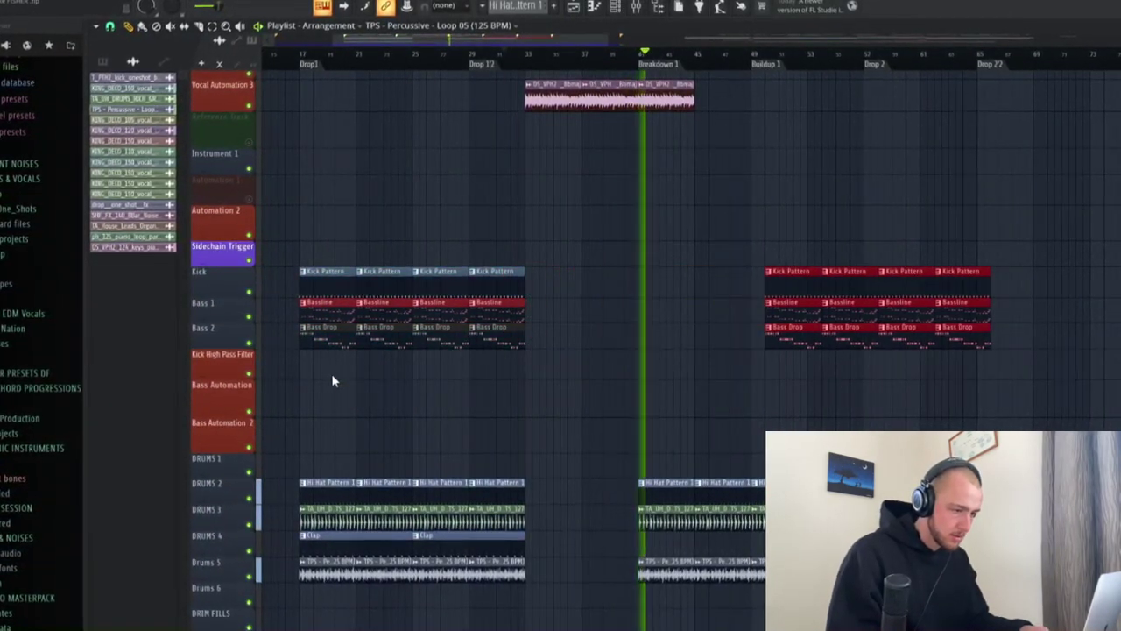
Review the vocal, drum, instrument and master automation tracks around Breakdown 1 and Buildup 1 during playback
{"action": "scroll", "coordinate": [423, 278], "scroll_direction": "up", "scroll_amount": 3}
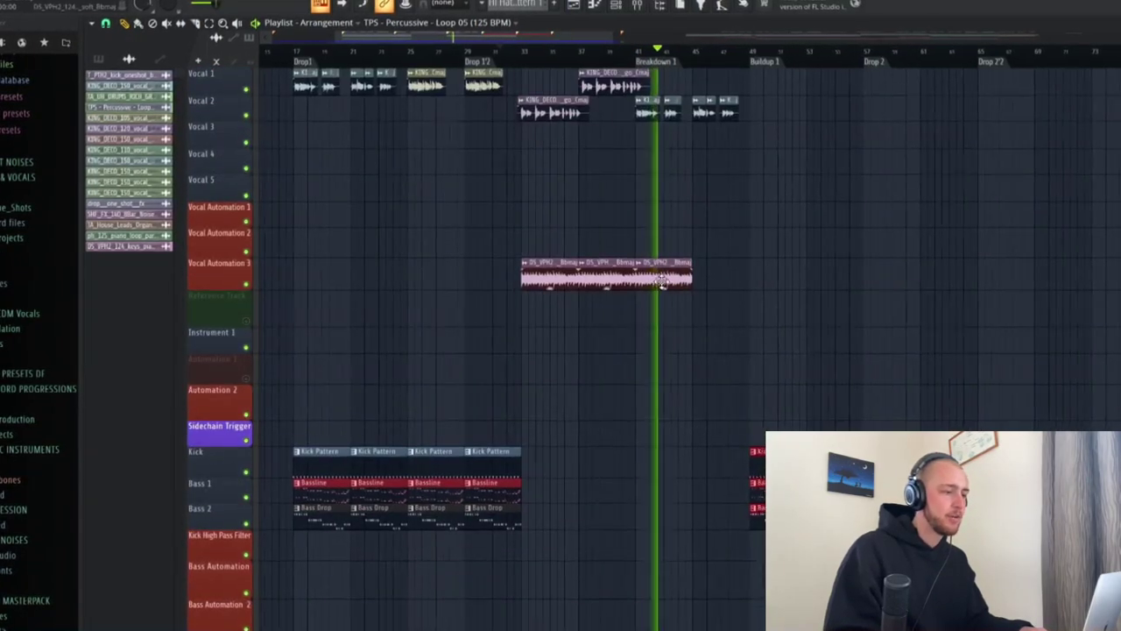
{"action": "scroll", "coordinate": [656, 274], "scroll_direction": "down", "scroll_amount": 3}
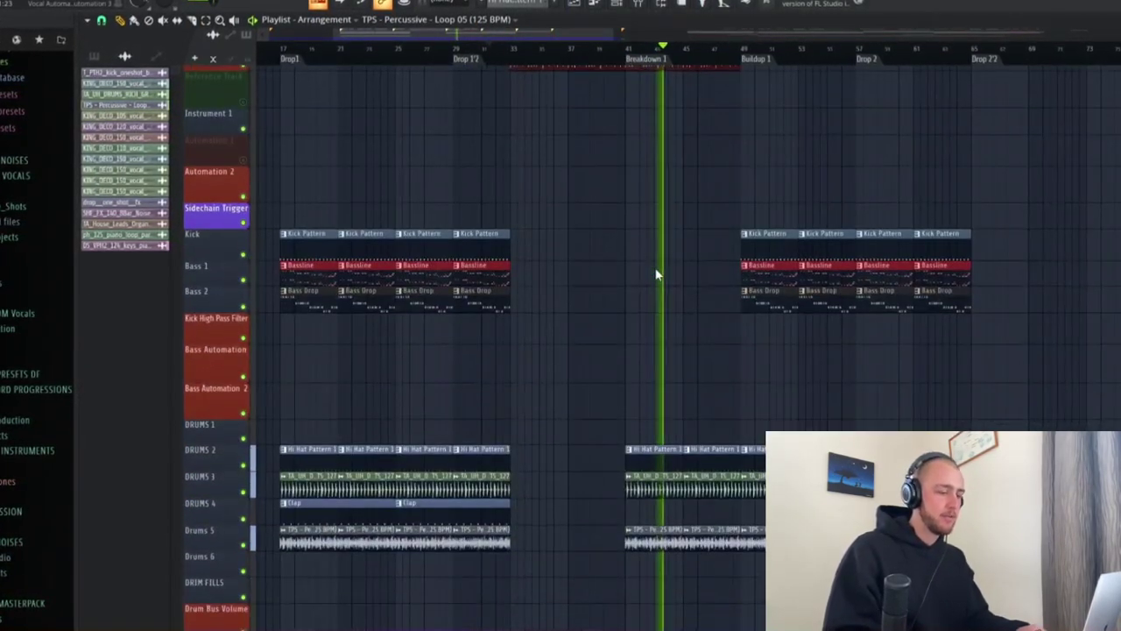
{"action": "scroll", "coordinate": [656, 274], "scroll_direction": "down", "scroll_amount": 5}
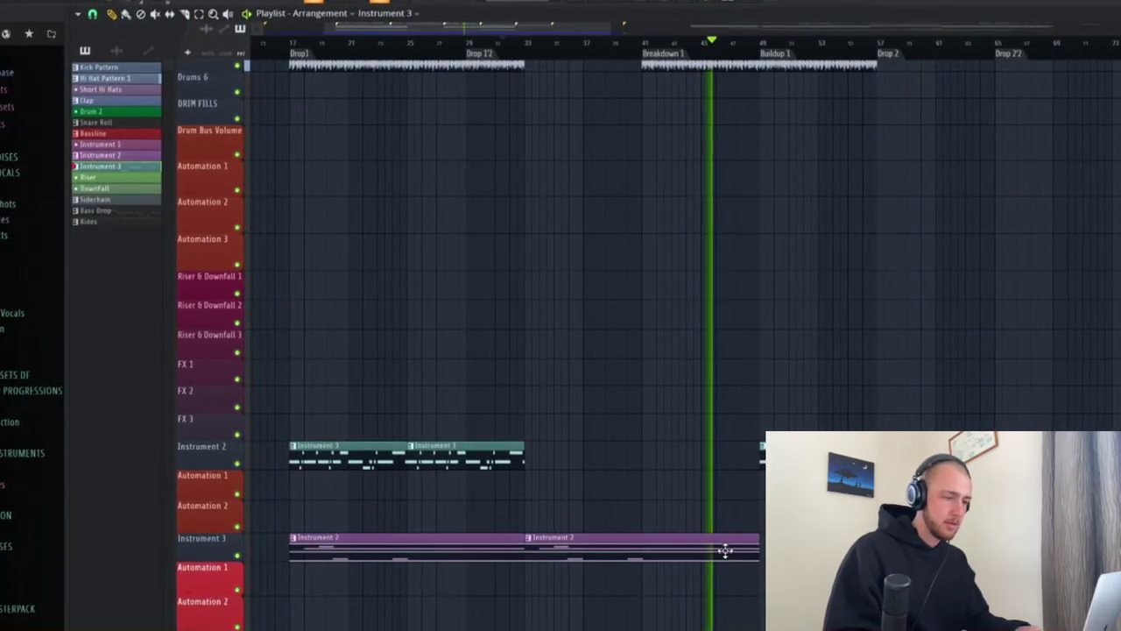
{"action": "scroll", "coordinate": [725, 550], "scroll_direction": "up", "scroll_amount": 1}
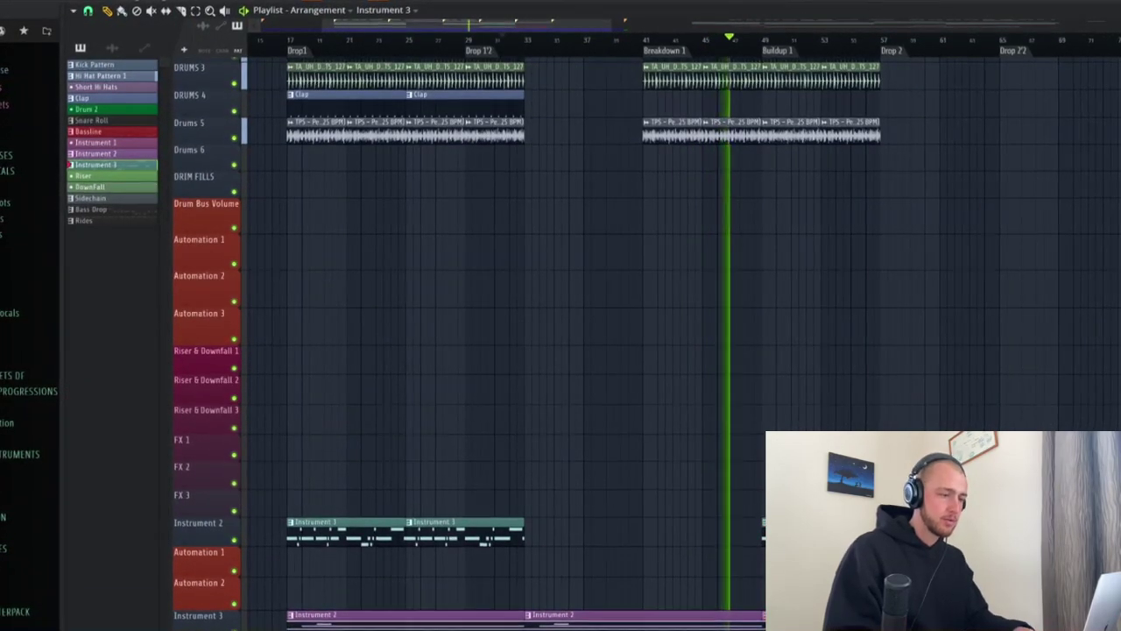
{"action": "scroll", "coordinate": [788, 429], "scroll_direction": "up", "scroll_amount": 8}
{"action": "scroll", "coordinate": [613, 281], "scroll_direction": "left", "scroll_amount": 3}
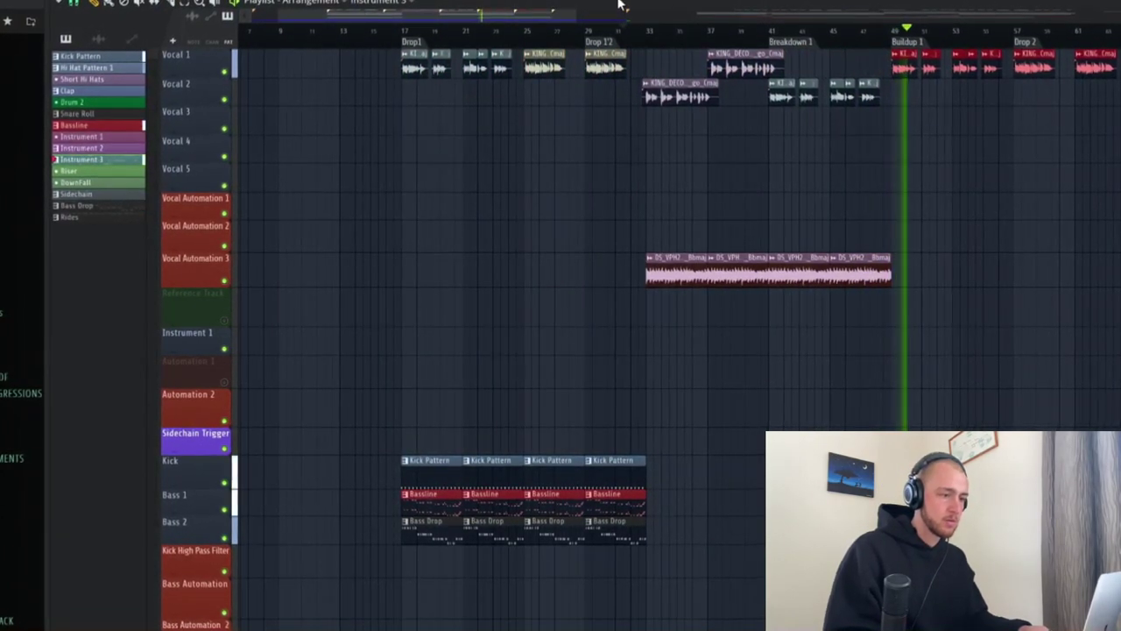
{"action": "scroll", "coordinate": [883, 162], "scroll_direction": "down", "scroll_amount": 10}
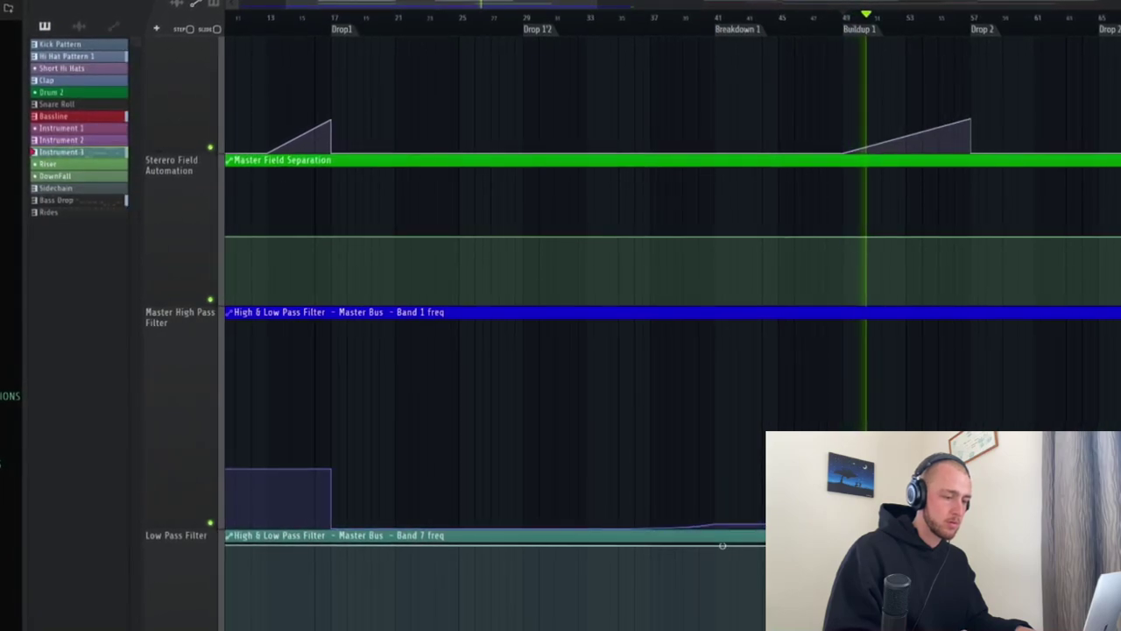
{"action": "scroll", "coordinate": [734, 117], "scroll_direction": "up", "scroll_amount": 5}
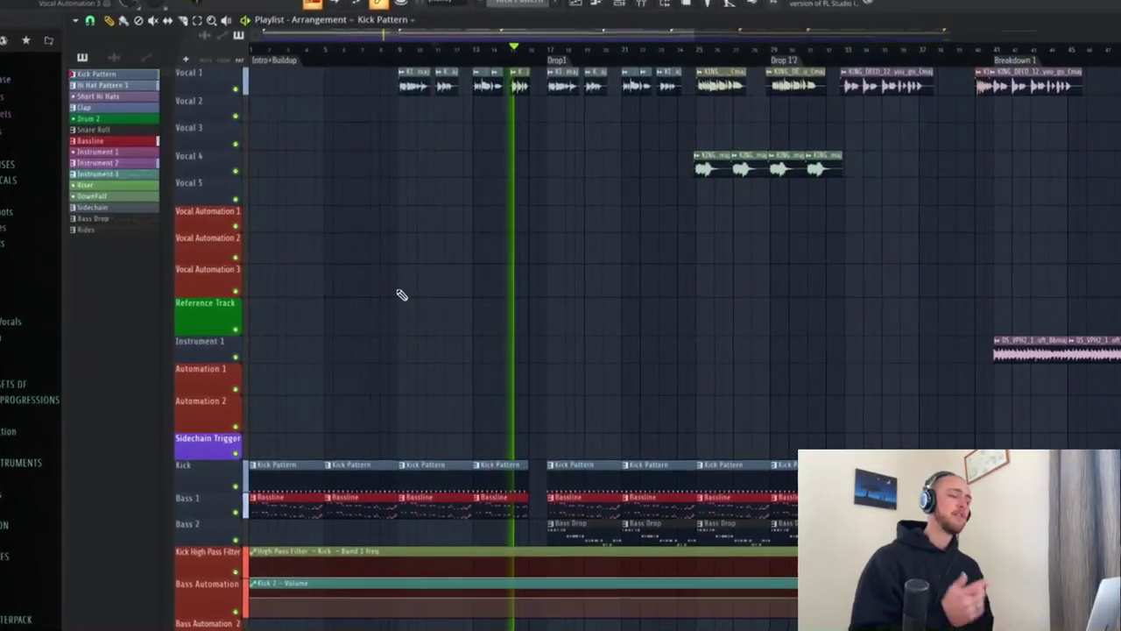
Play the complete arrangement through Drop1 and examine its kick, bass and drum tracks
{"action": "scroll", "coordinate": [394, 295], "scroll_direction": "down", "scroll_amount": 5}
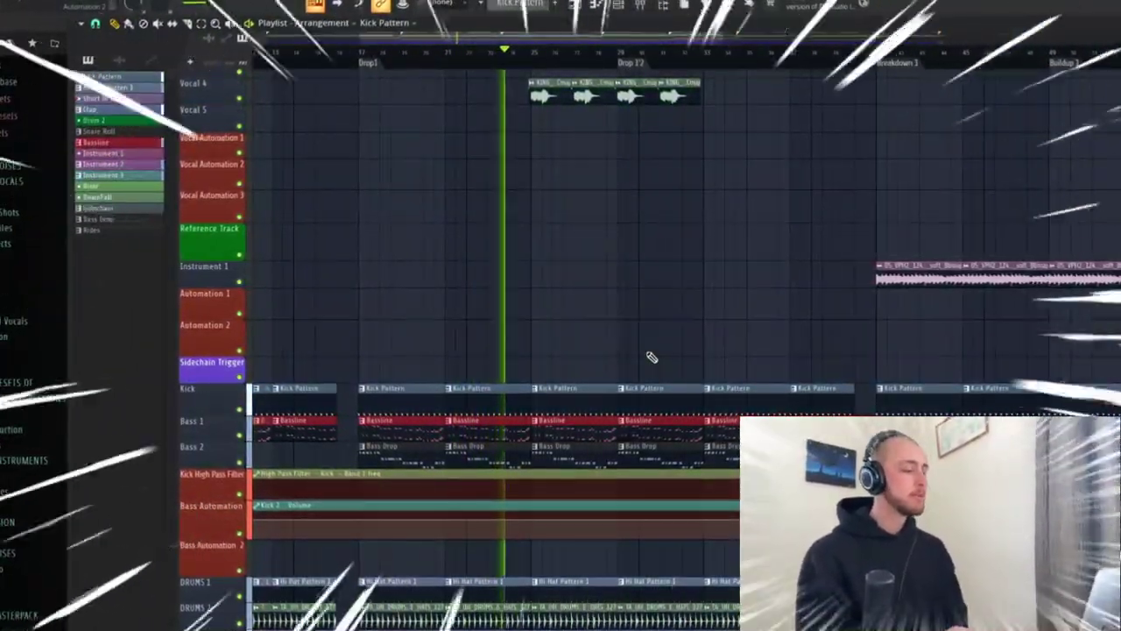
{"action": "scroll", "coordinate": [653, 357], "scroll_direction": "down", "scroll_amount": 5}
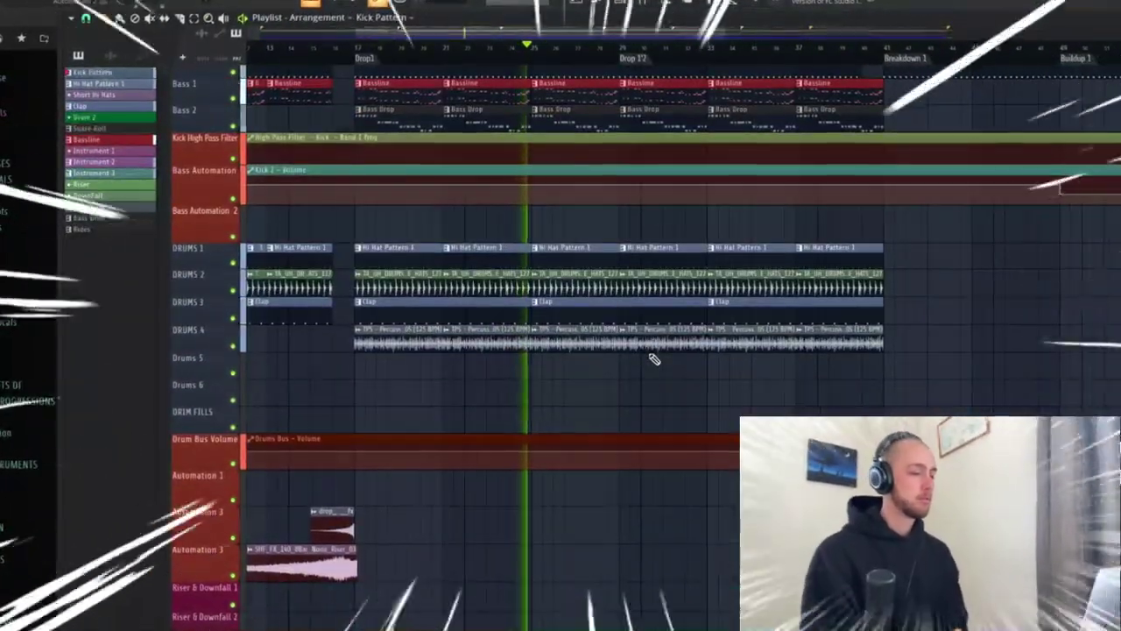
{"action": "scroll", "coordinate": [655, 360], "scroll_direction": "up", "scroll_amount": 4}
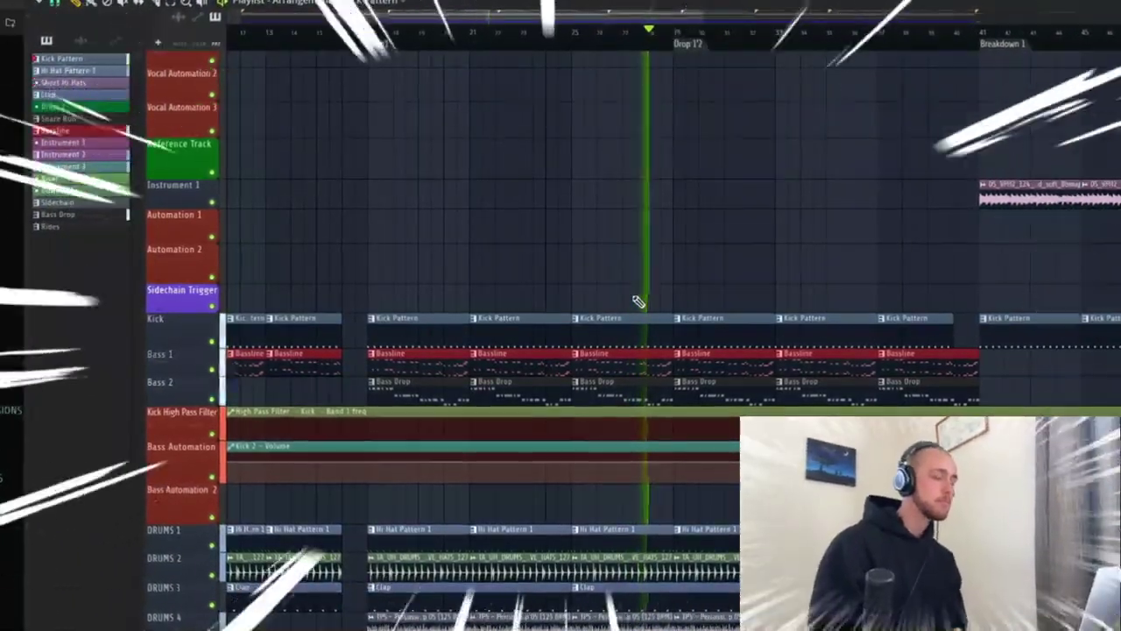
Examine the breakdown section and start playback late in Buildup 1 to follow the transition into Drop 2
{"action": "scroll", "coordinate": [638, 302], "scroll_direction": "down", "scroll_amount": 2}
{"action": "scroll", "coordinate": [639, 302], "scroll_direction": "right", "scroll_amount": 2}
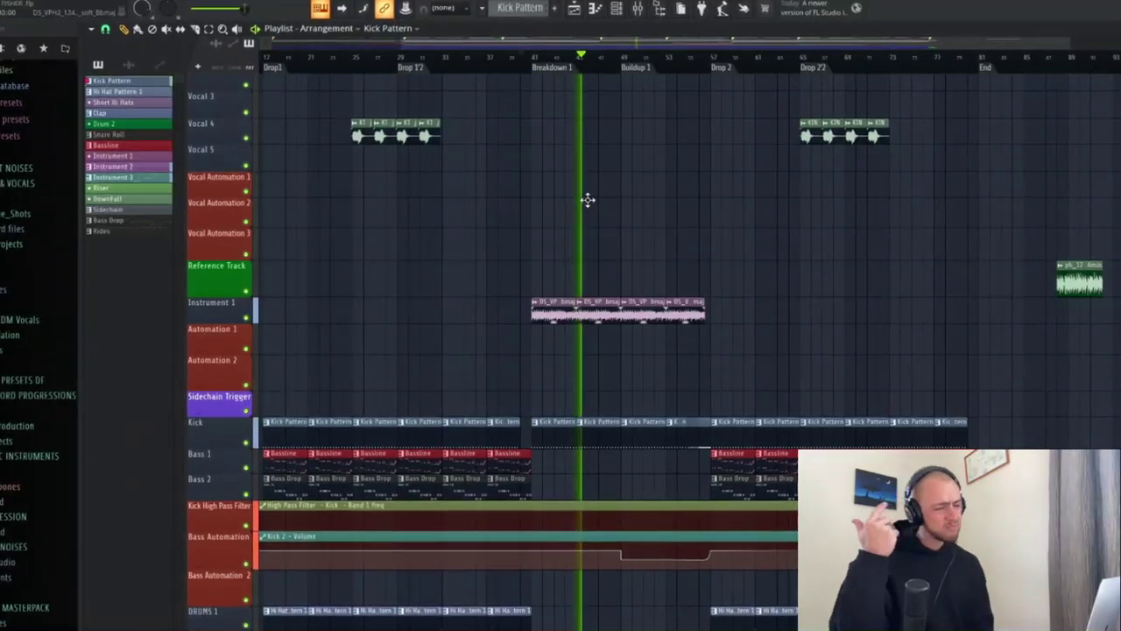
{"action": "left_click", "coordinate": [693, 62]}
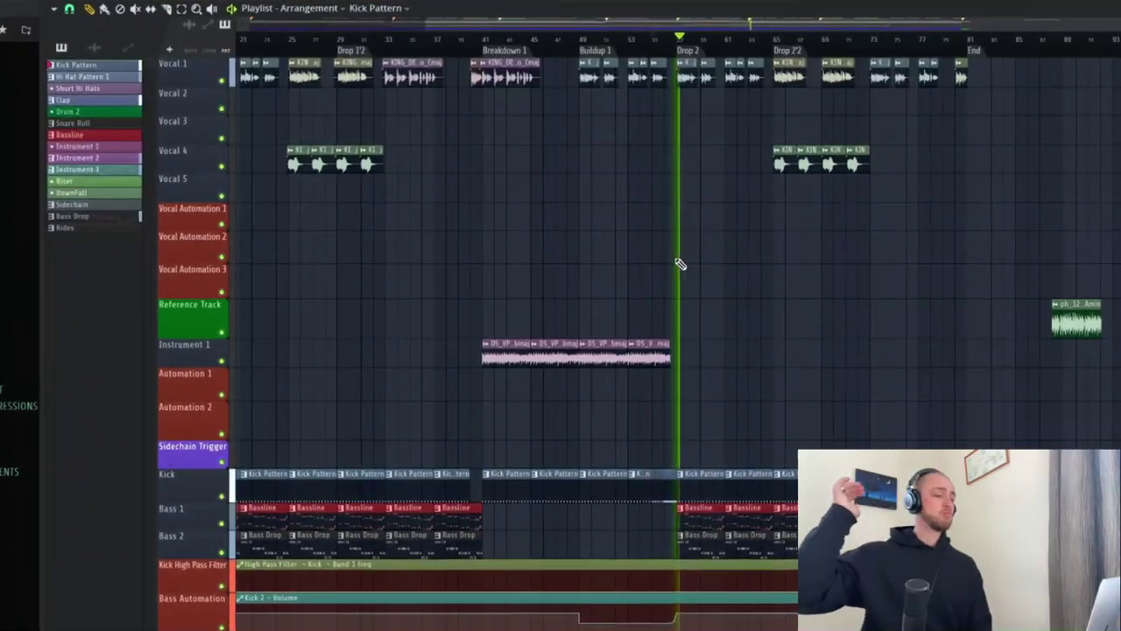
{"action": "scroll", "coordinate": [680, 263], "scroll_direction": "up", "scroll_amount": 3}
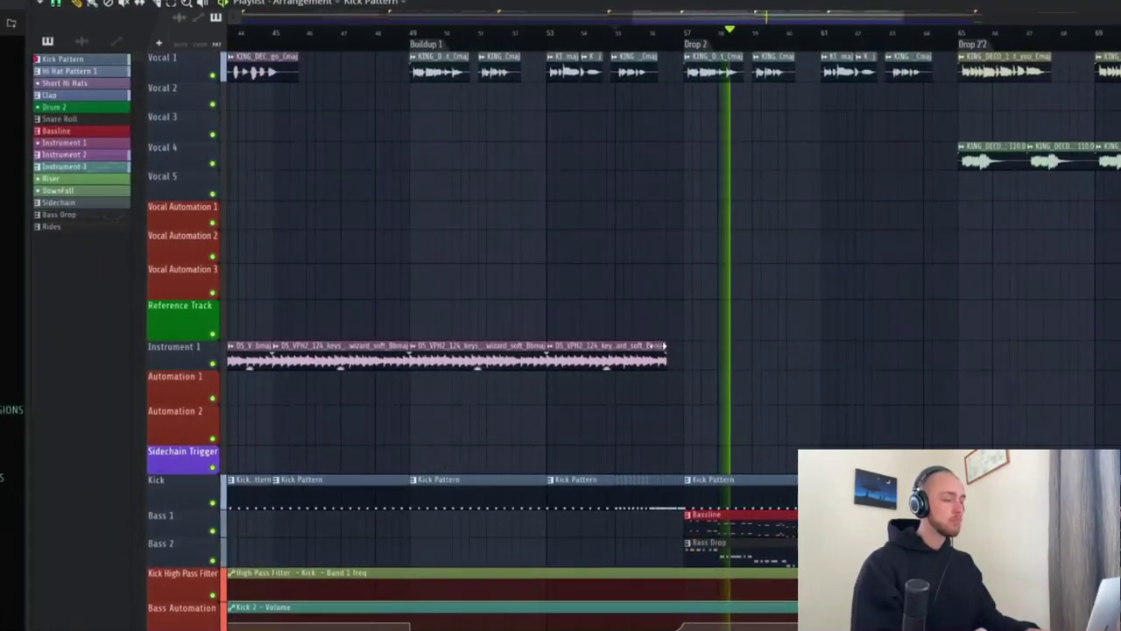